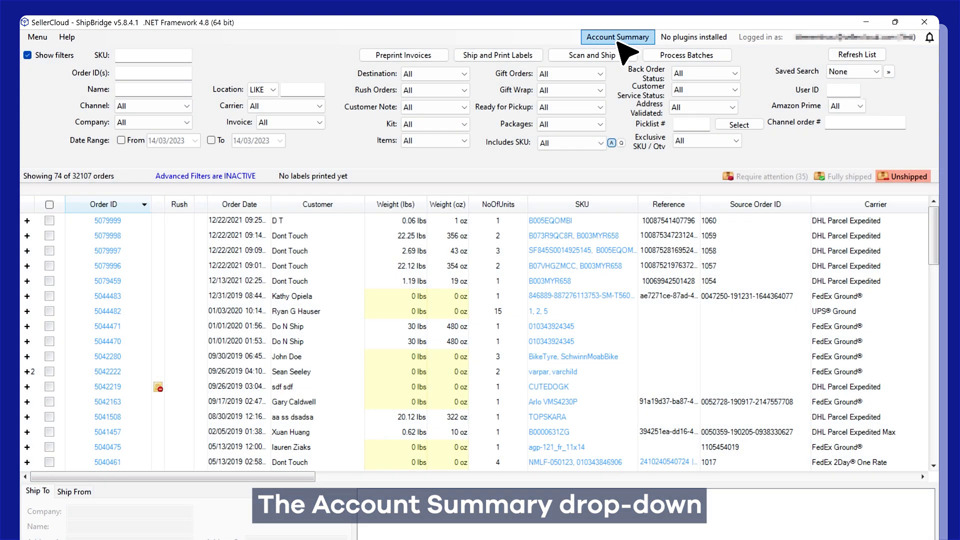
- Check which shipping carrier account is connected and review its settings in Options without saving
left_click(618, 37)
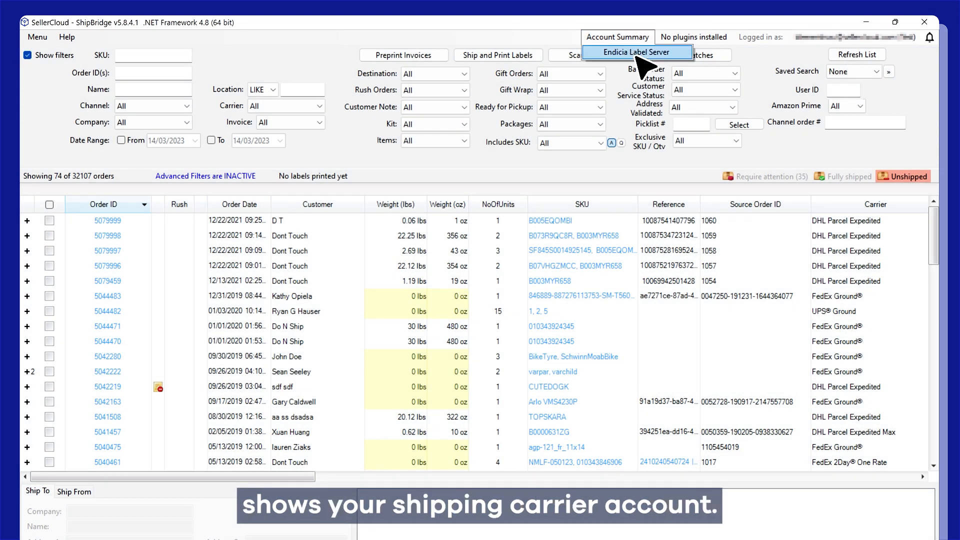
left_click(625, 37)
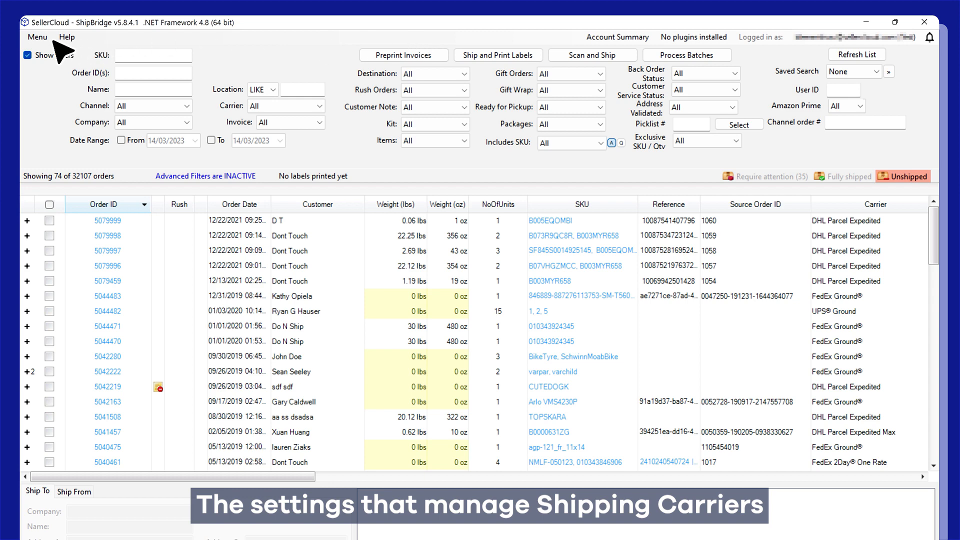
left_click(37, 37)
left_click(92, 50)
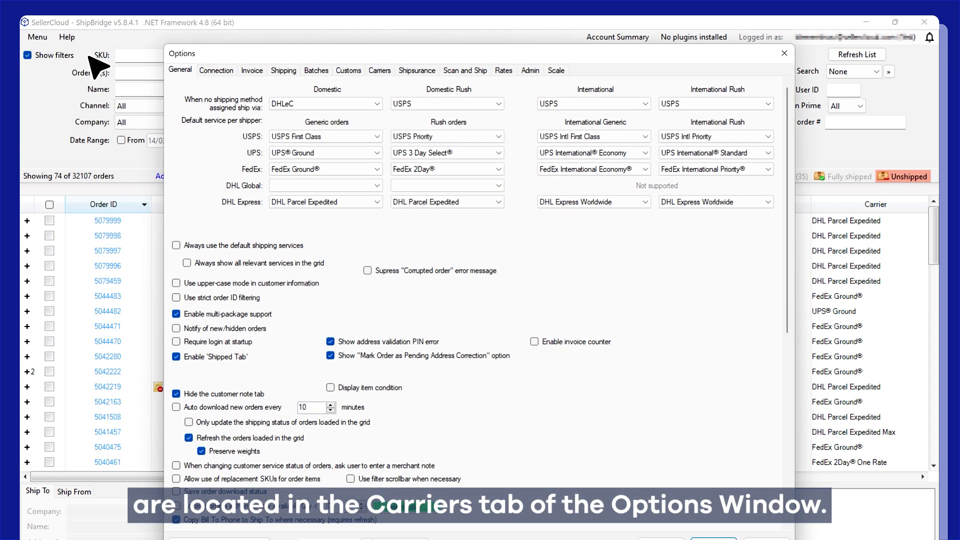
left_click(379, 71)
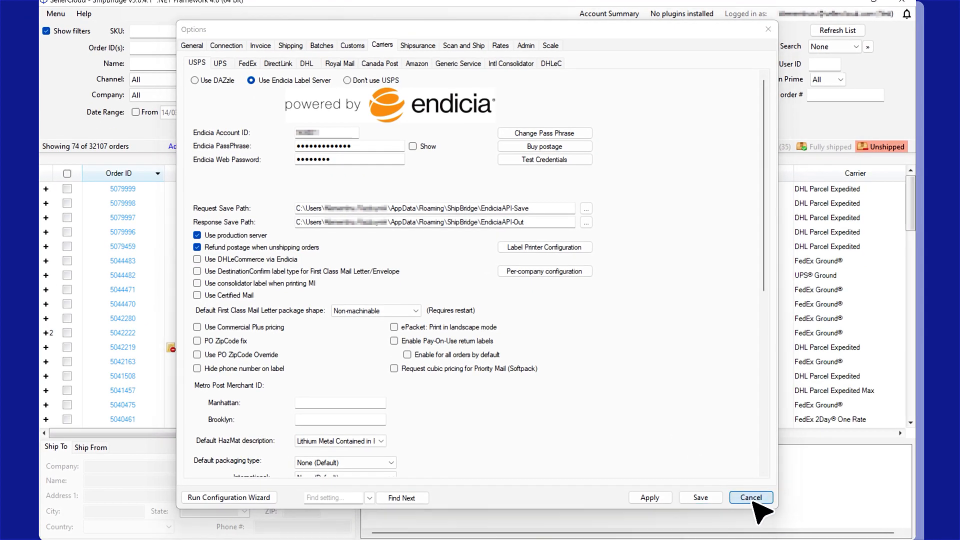
left_click(767, 538)
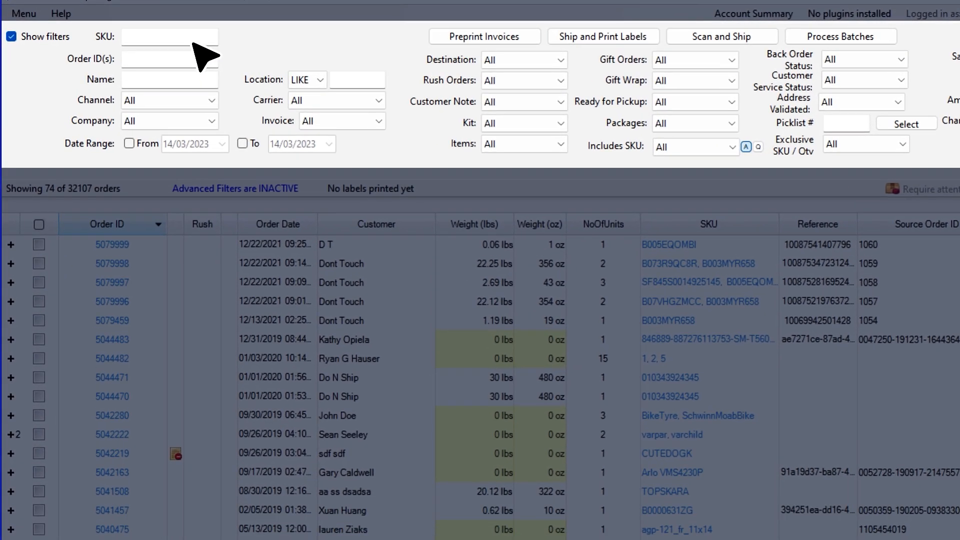
- Focus the SKU filter field, then collapse and re-expand the filter panel
left_click(158, 45)
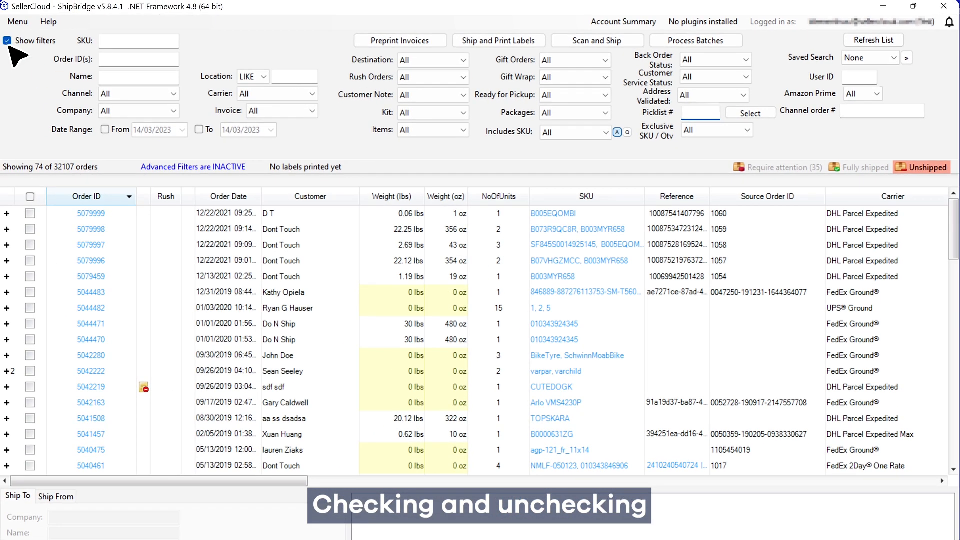
left_click(8, 41)
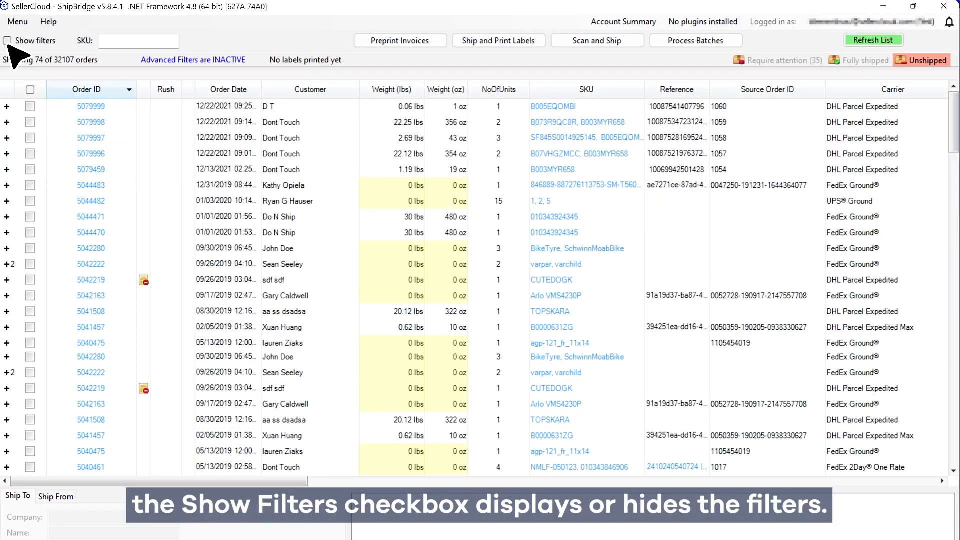
left_click(7, 41)
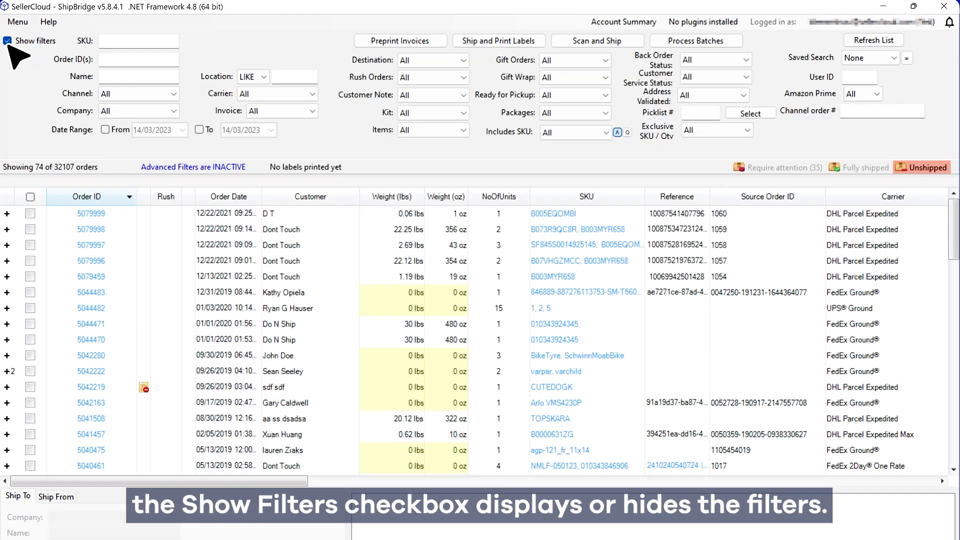
- In Customize Interface's Filters list, uncheck BackOrder Status, Inventory Available < 0 and Invoice
left_click(17, 22)
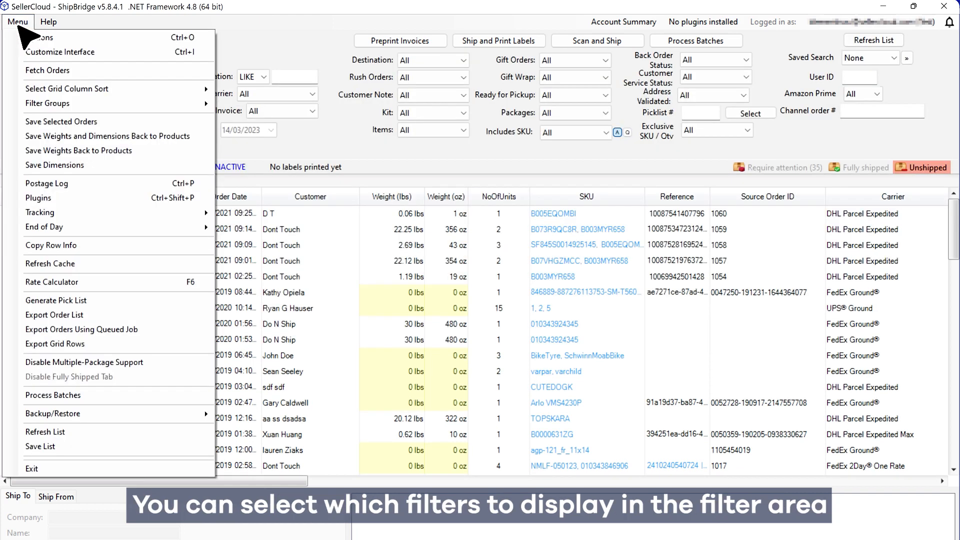
left_click(53, 54)
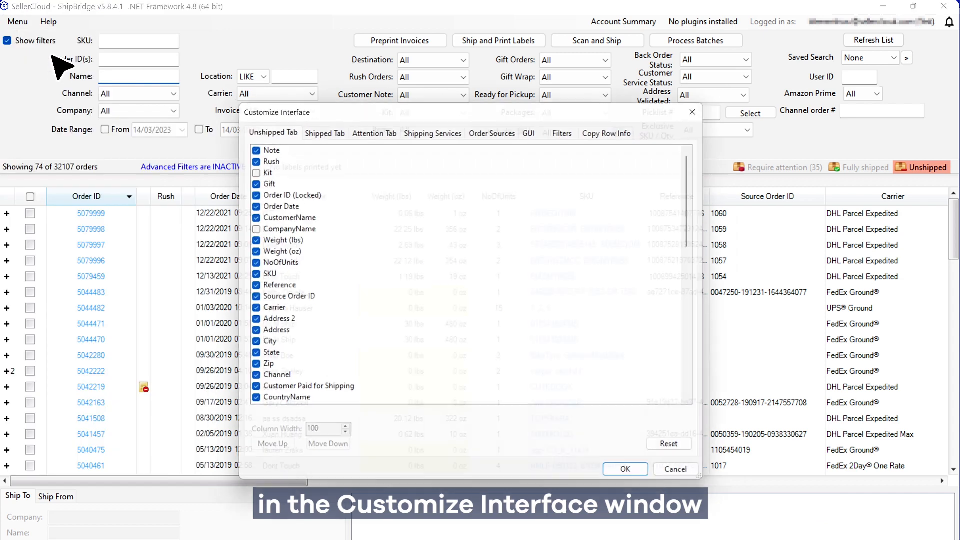
left_click(574, 130)
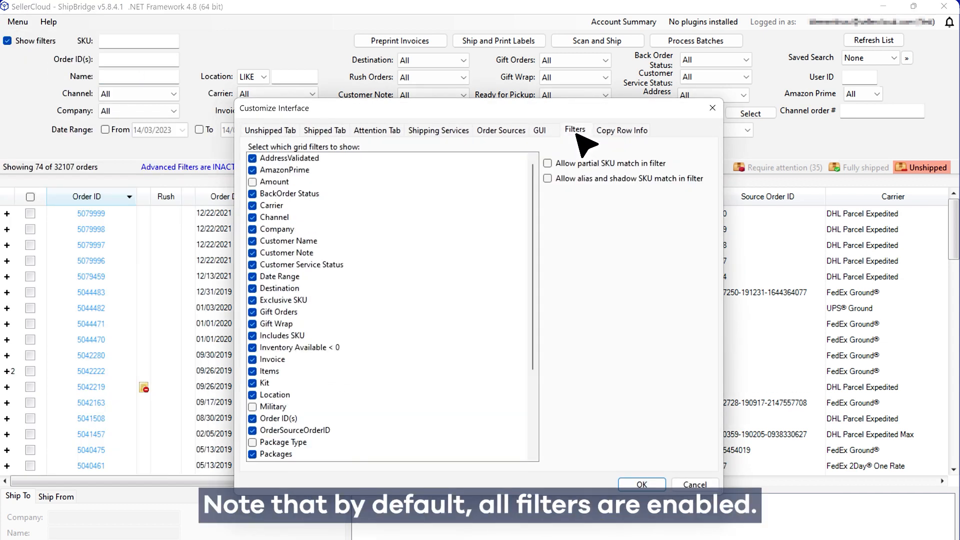
left_click(252, 194)
left_click(253, 348)
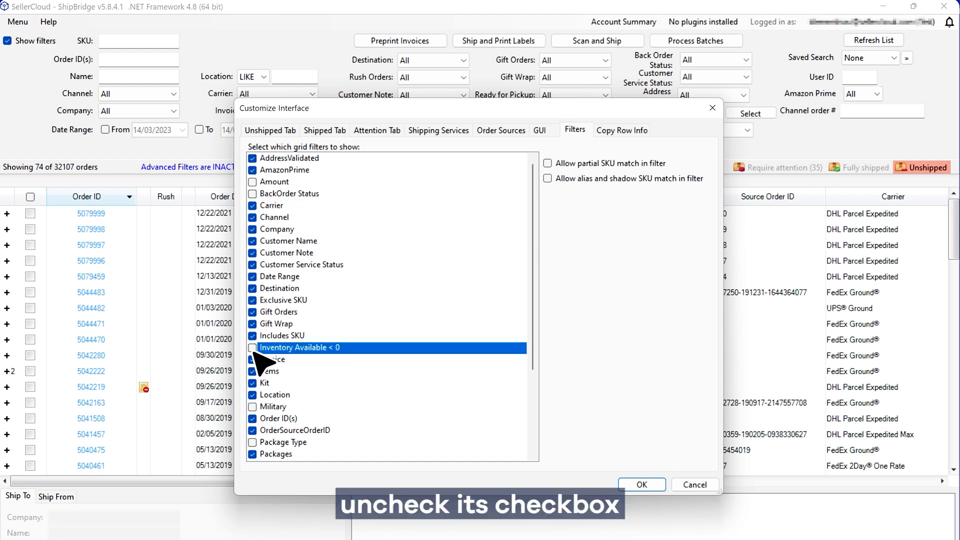
left_click(253, 359)
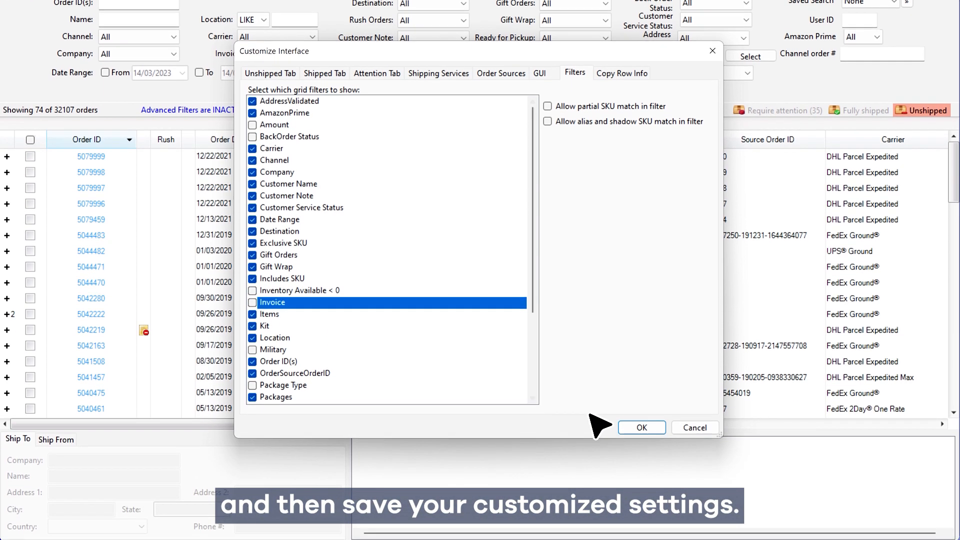
left_click(641, 426)
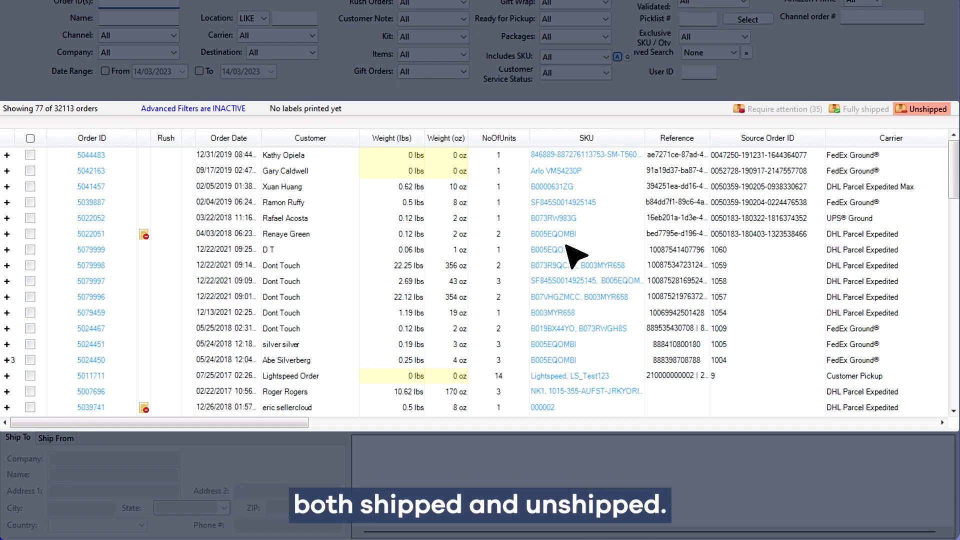
left_click(778, 114)
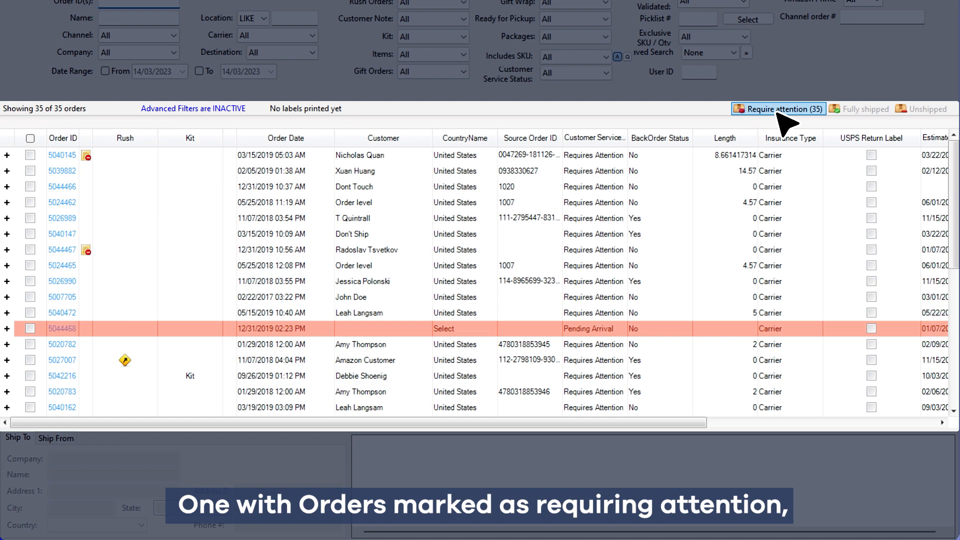
left_click(865, 110)
left_click(924, 110)
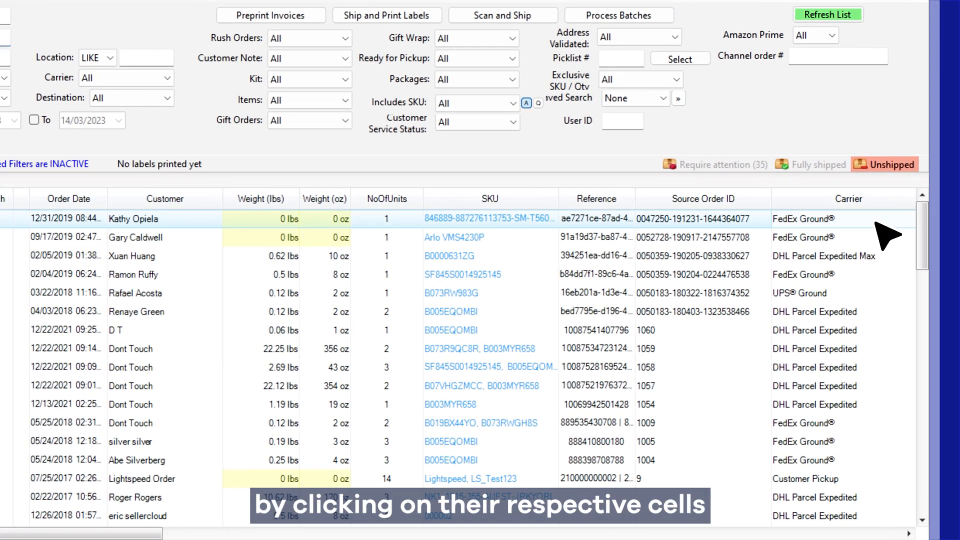
- Set order 5044483's Carrier cell to FedEx Ground® Economy
left_click(882, 210)
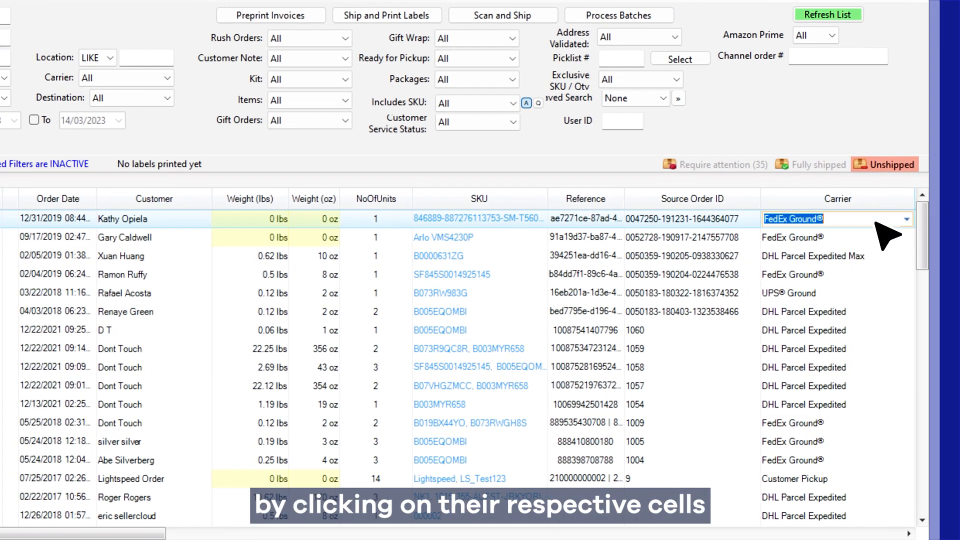
left_click(906, 219)
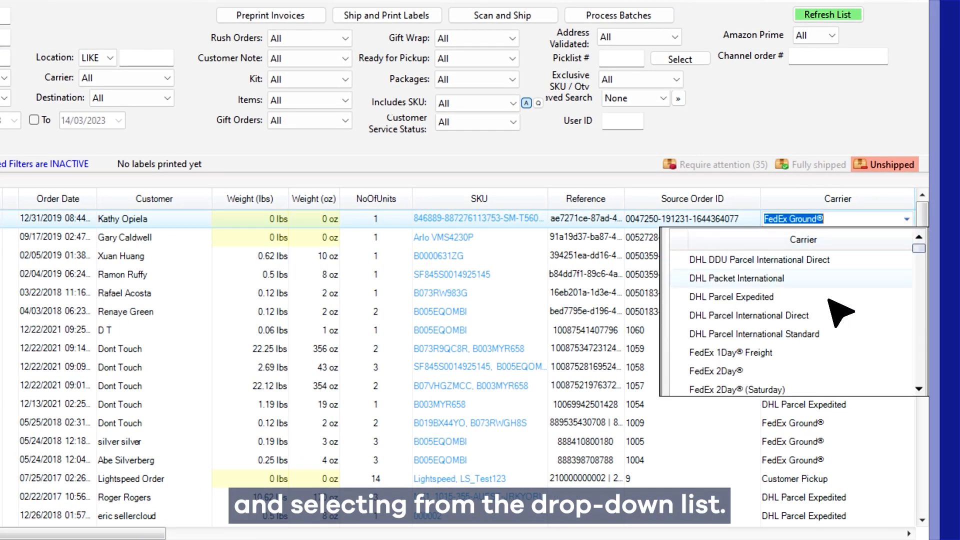
scroll(830, 300, "down", 2)
scroll(827, 301, "down", 6)
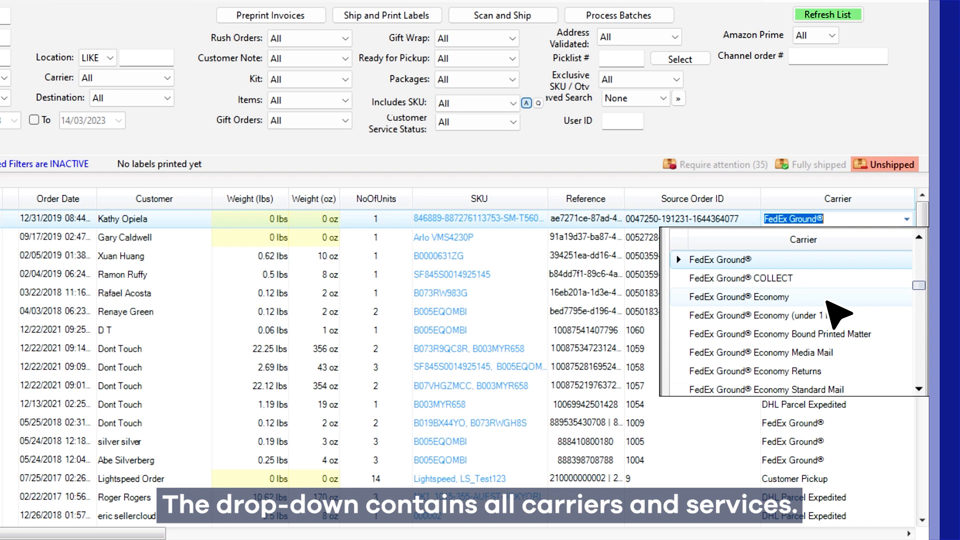
left_click(827, 300)
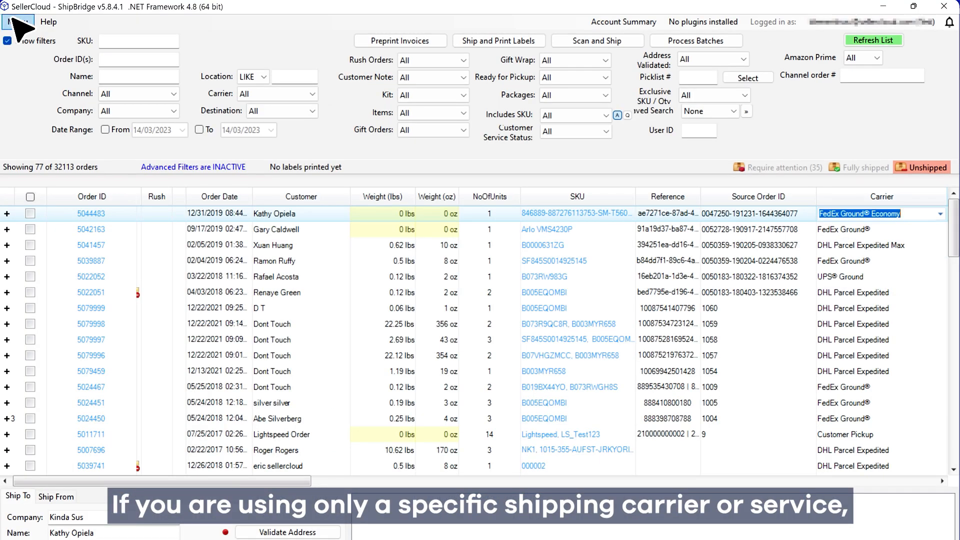
- Uncheck DHL Packet International, DHL Parcel Expedited and DHL Parcel International Direct in Customize Interface's Shipping Services
left_click(15, 22)
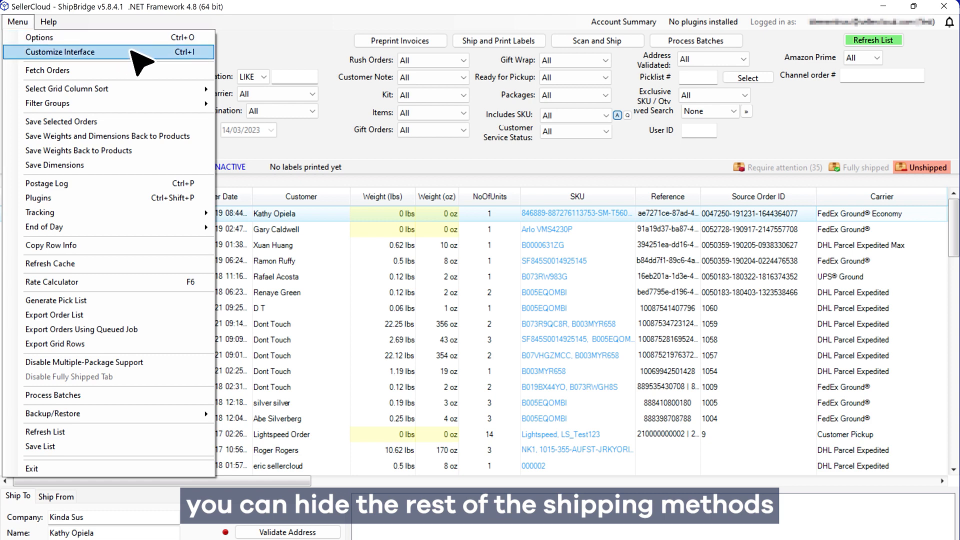
left_click(131, 51)
left_click(434, 134)
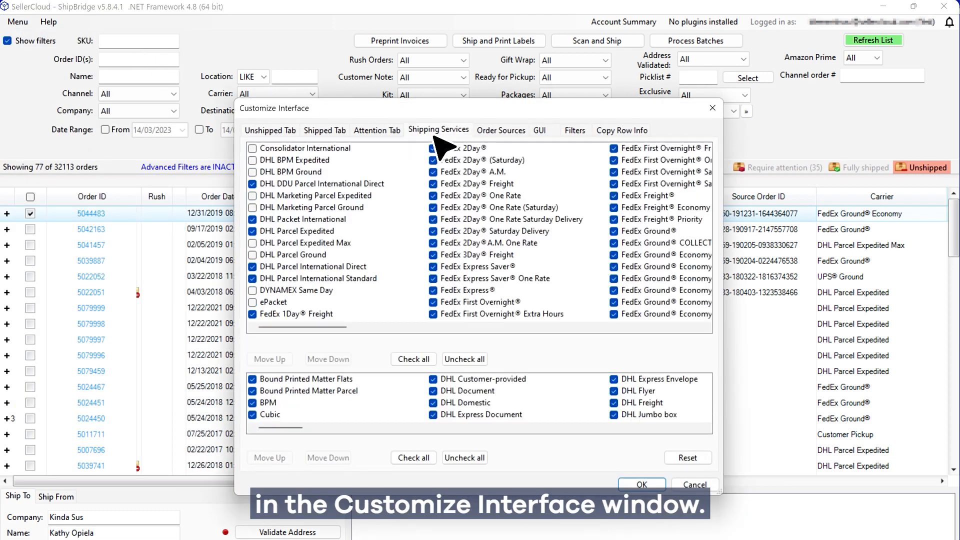
left_click(253, 219)
left_click(252, 231)
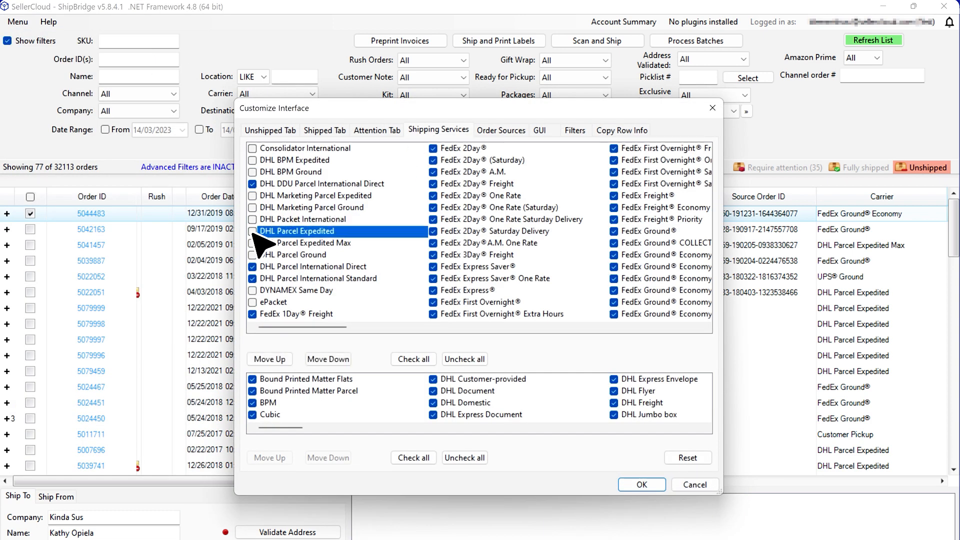
left_click(252, 266)
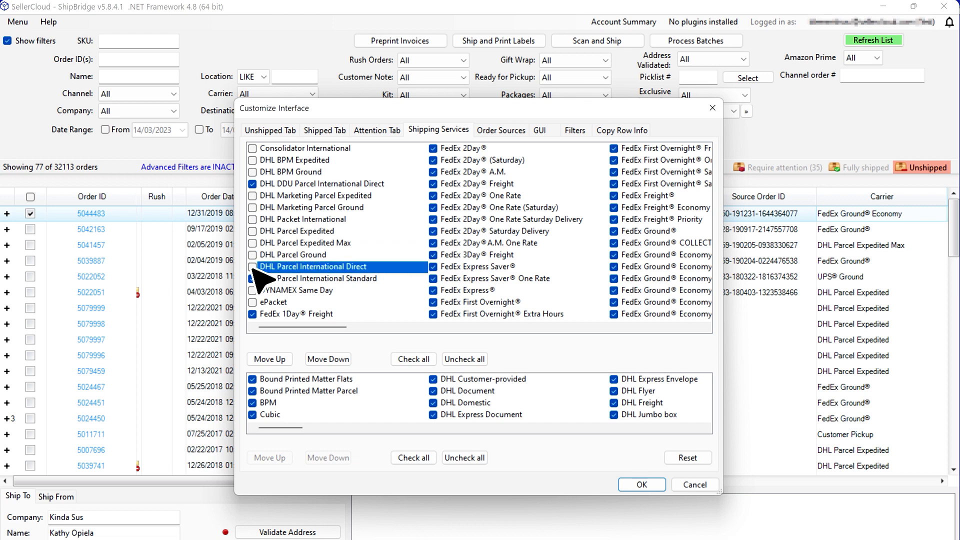
left_click(642, 486)
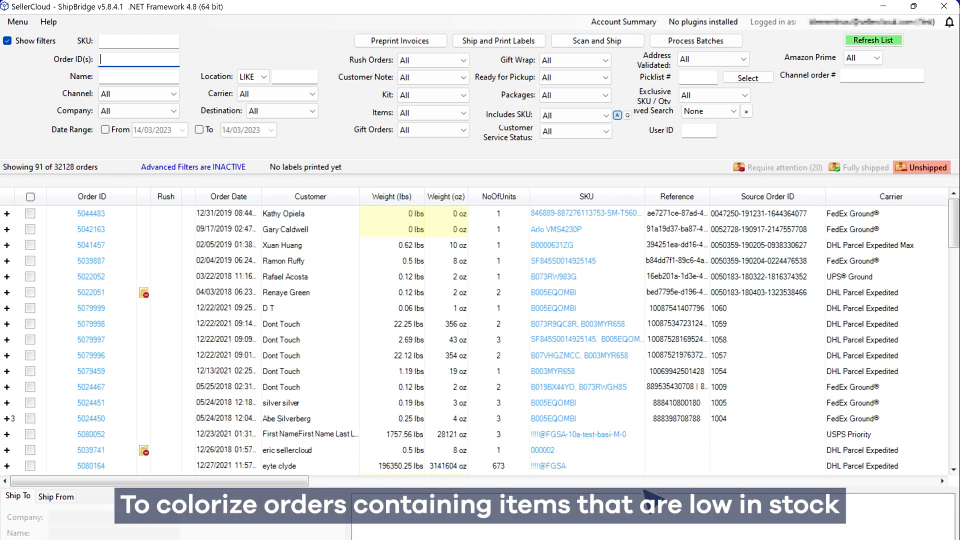
- Enable magenta colouring for orders with Inventory Available Qty < 12 and save Options
left_click(19, 25)
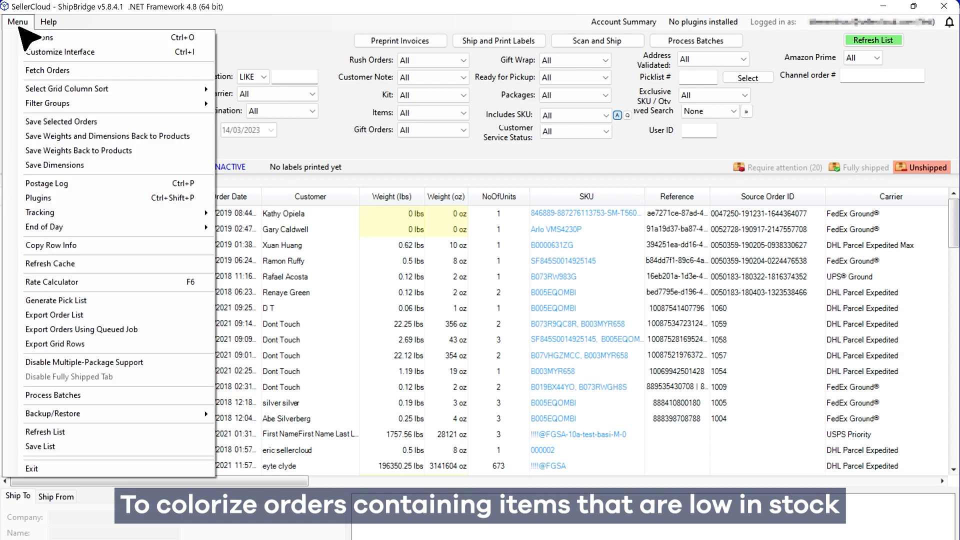
left_click(63, 39)
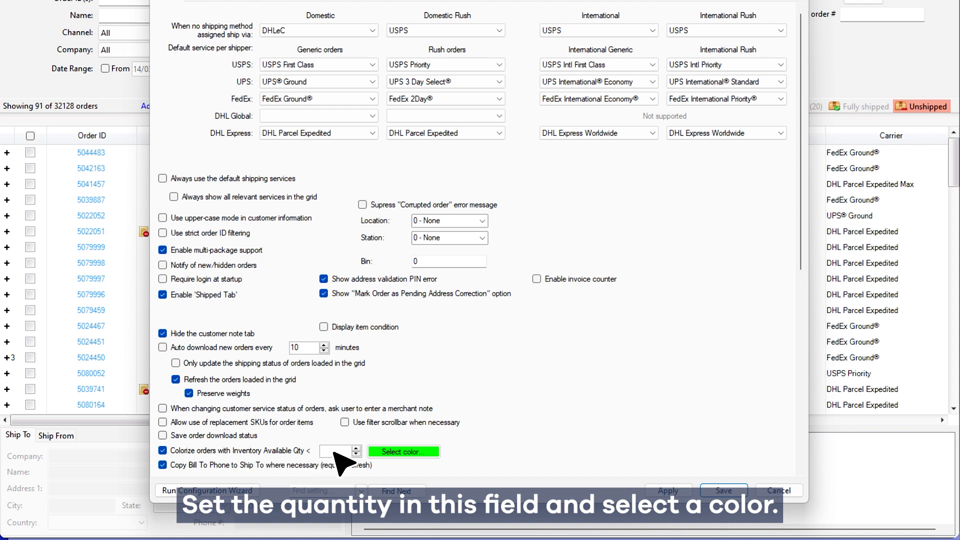
type("2")
left_click(395, 452)
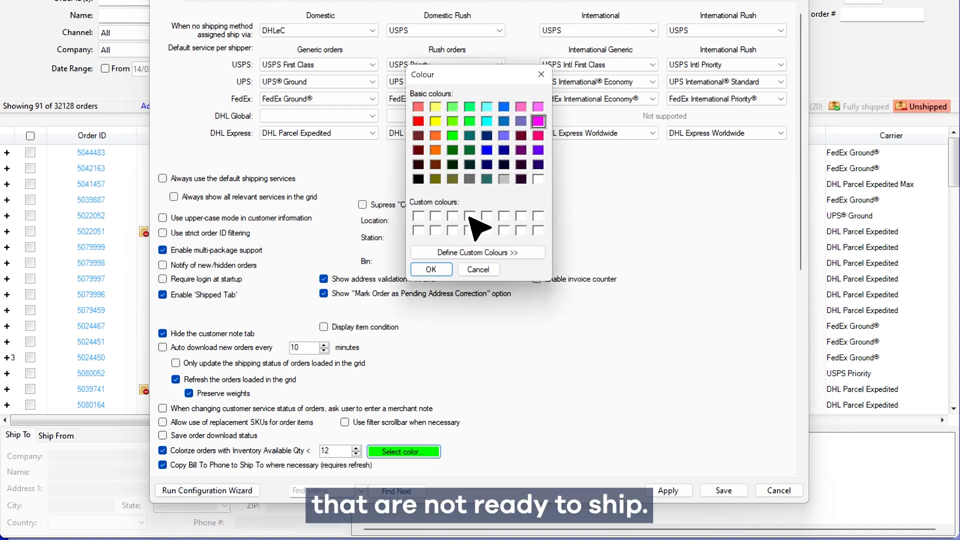
left_click(430, 269)
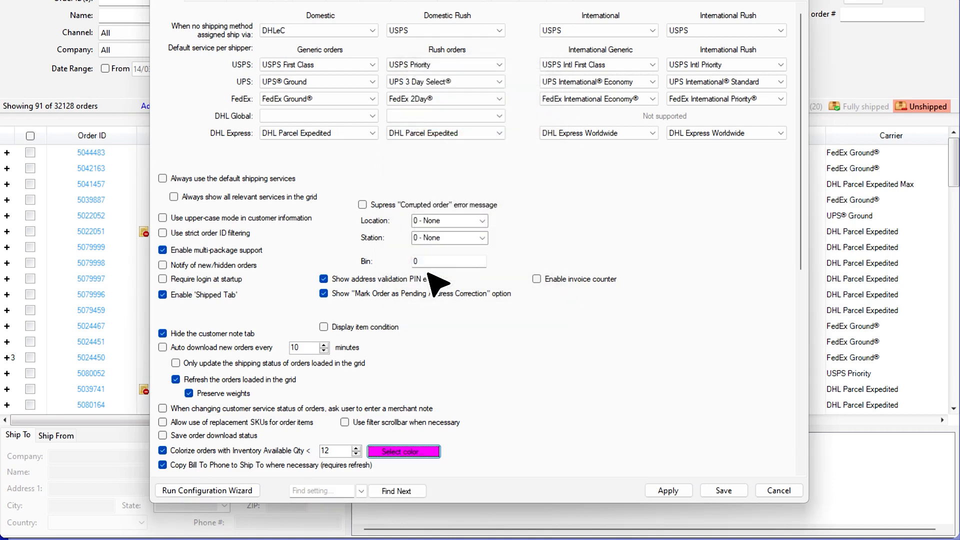
left_click(723, 490)
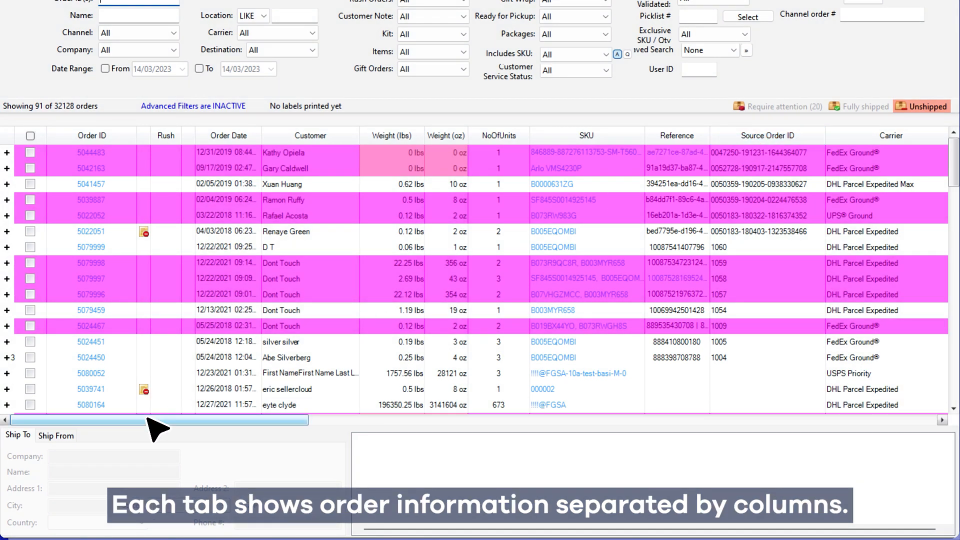
- Scroll across the grid columns and drag the Customer column next to Order ID
left_click_drag(148, 419, 707, 421)
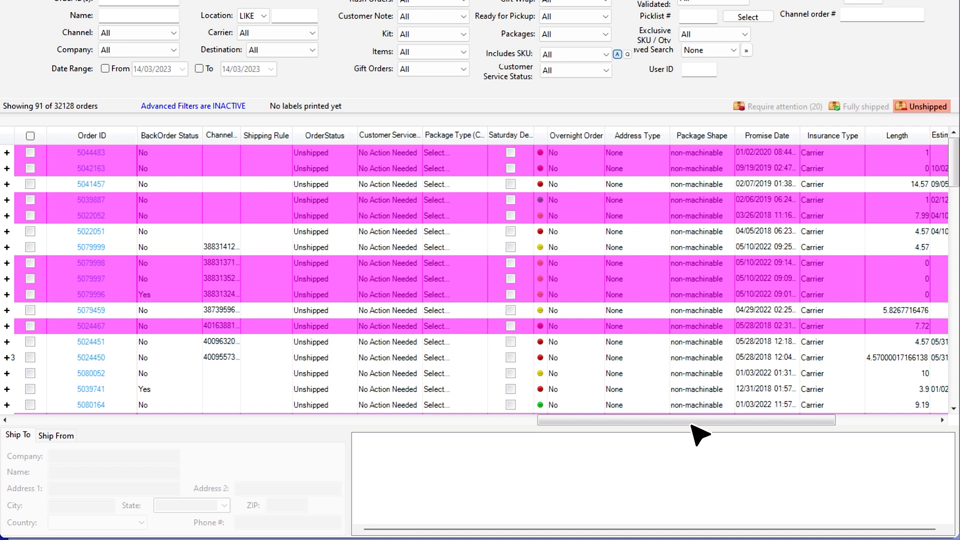
left_click_drag(707, 421, 159, 423)
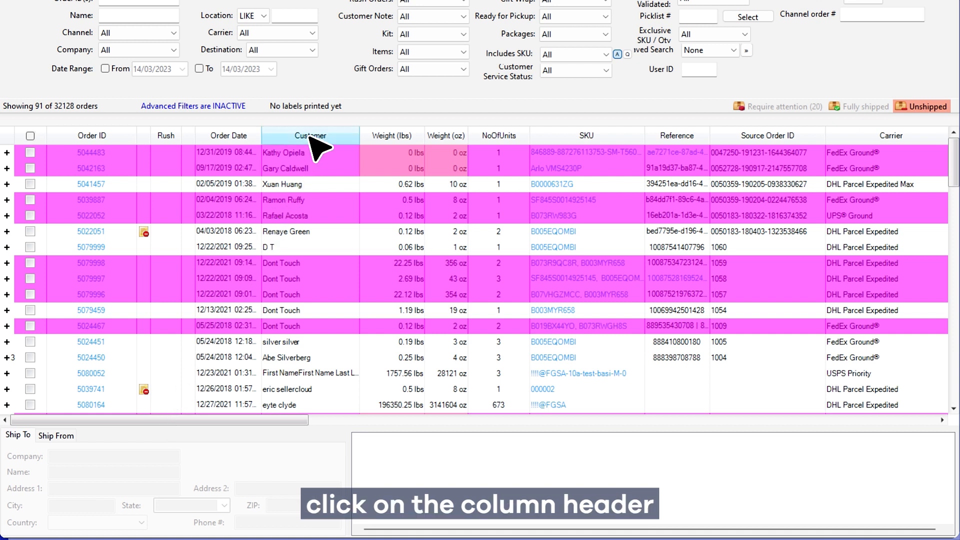
left_click_drag(308, 136, 141, 139)
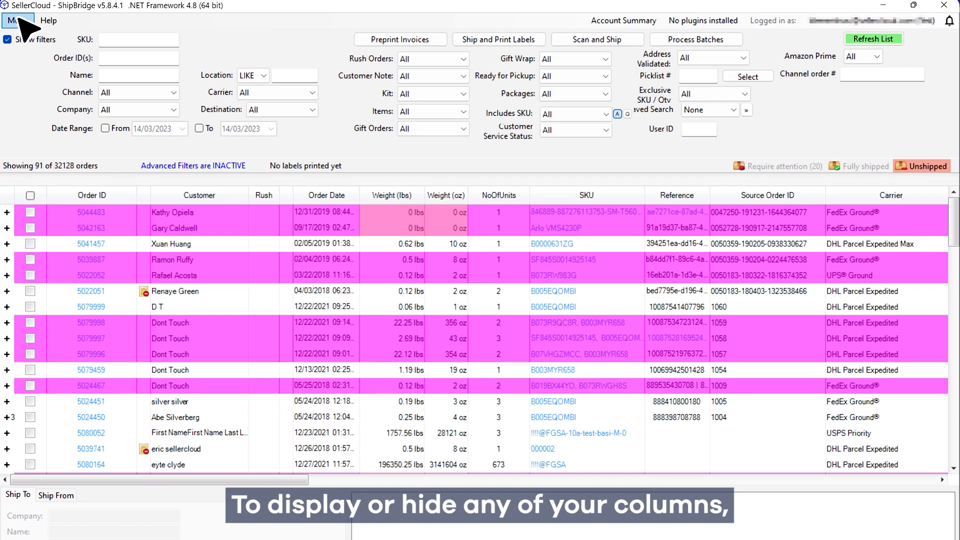
- Uncheck the LocationNotes, SignatureConfirmation and BackOrder Status columns on the Unshipped grid's column list
left_click(19, 21)
left_click(99, 49)
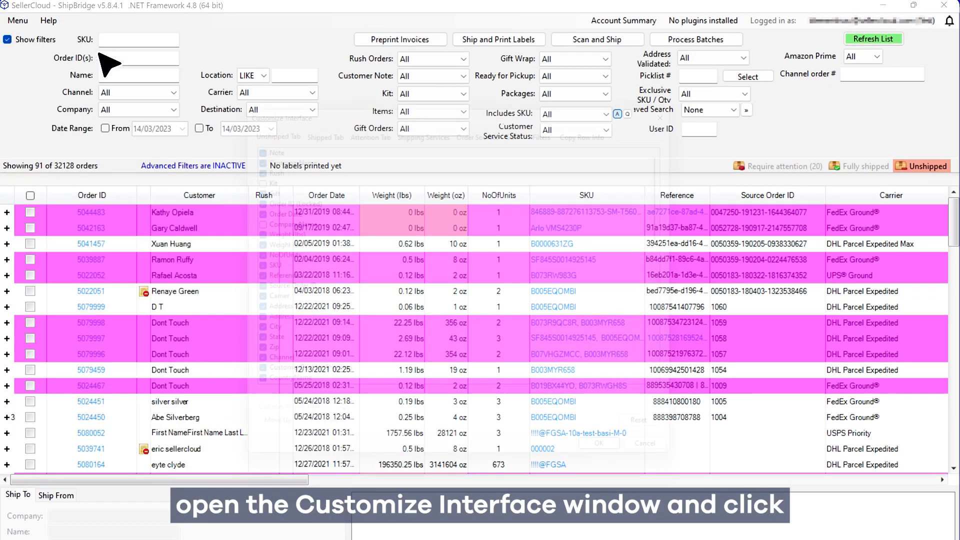
left_click(326, 132)
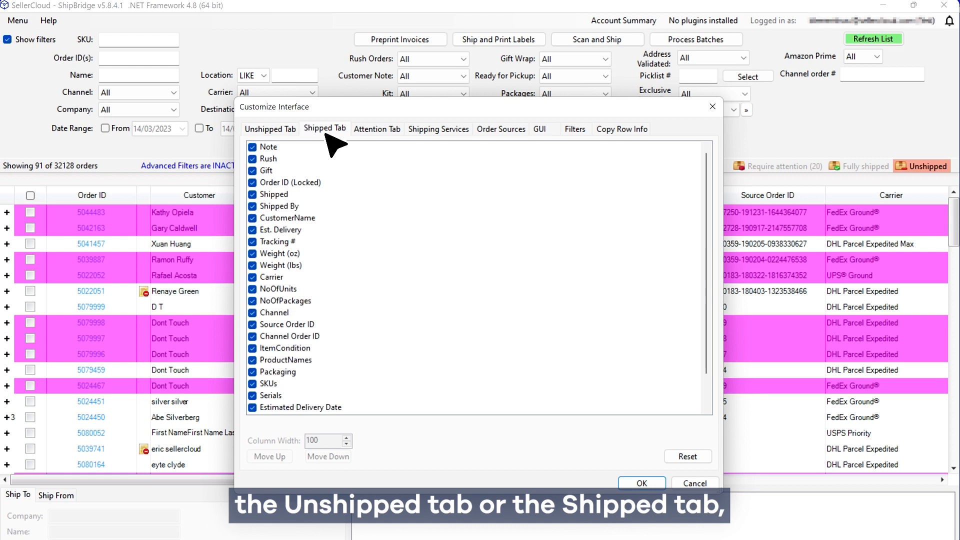
left_click(270, 134)
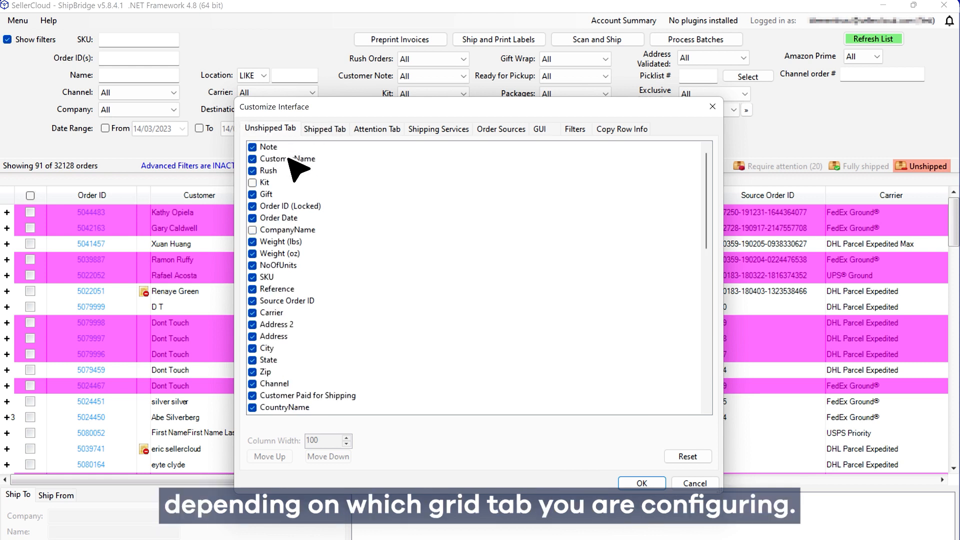
scroll(380, 277, "down", 3)
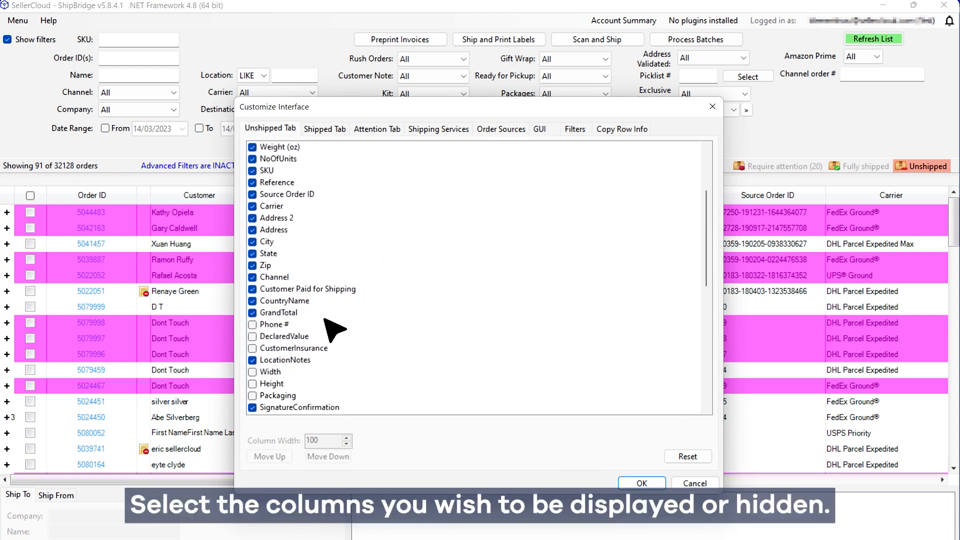
left_click(252, 360)
left_click(253, 407)
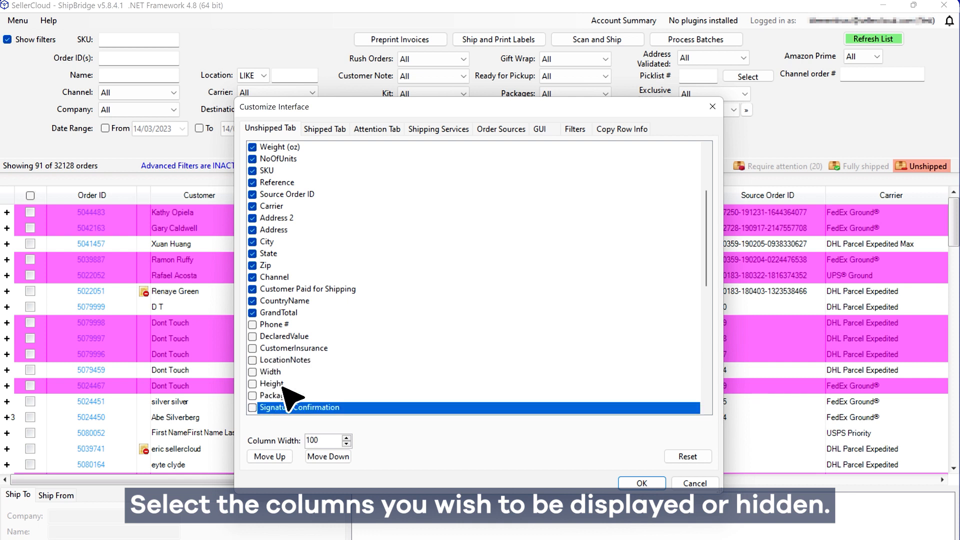
scroll(306, 383, "down", 1)
scroll(305, 375, "down", 1)
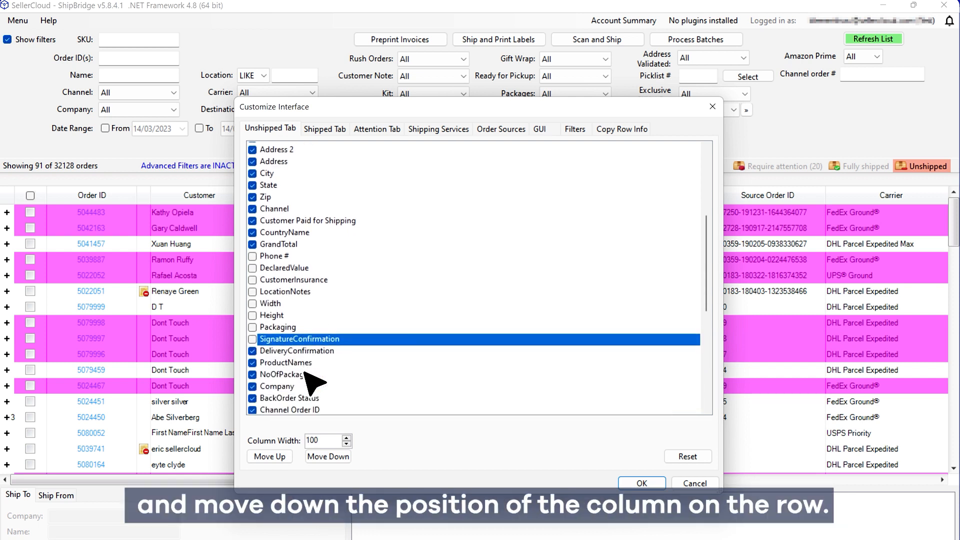
left_click(273, 395)
- Move the Company column higher in the column order and apply the layout
left_click(273, 383)
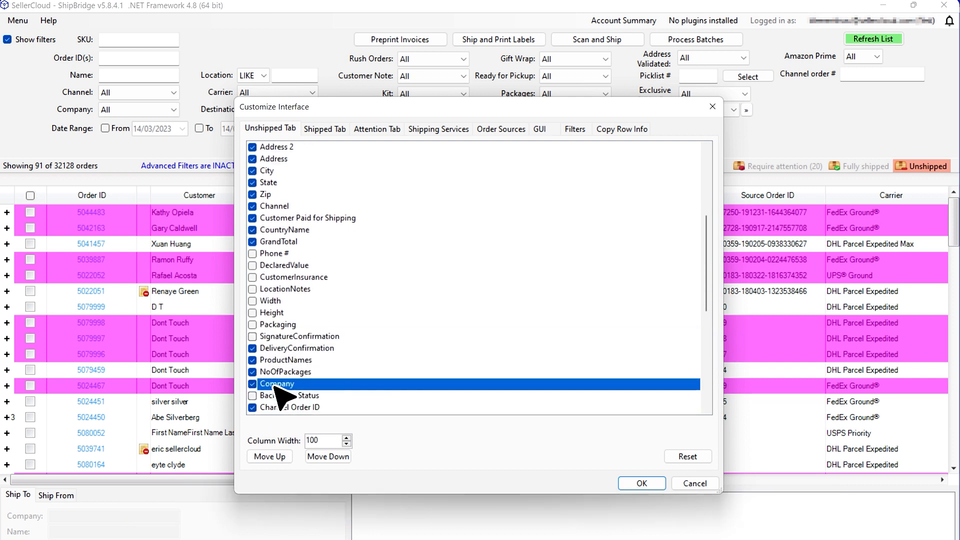
left_click(276, 456)
left_click(276, 456)
left_click(279, 458)
left_click(279, 458)
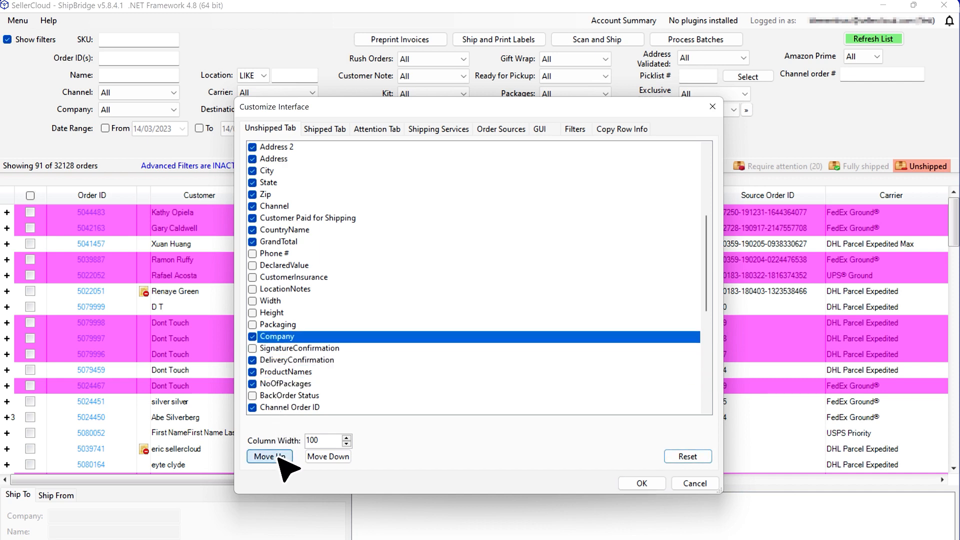
left_click(642, 484)
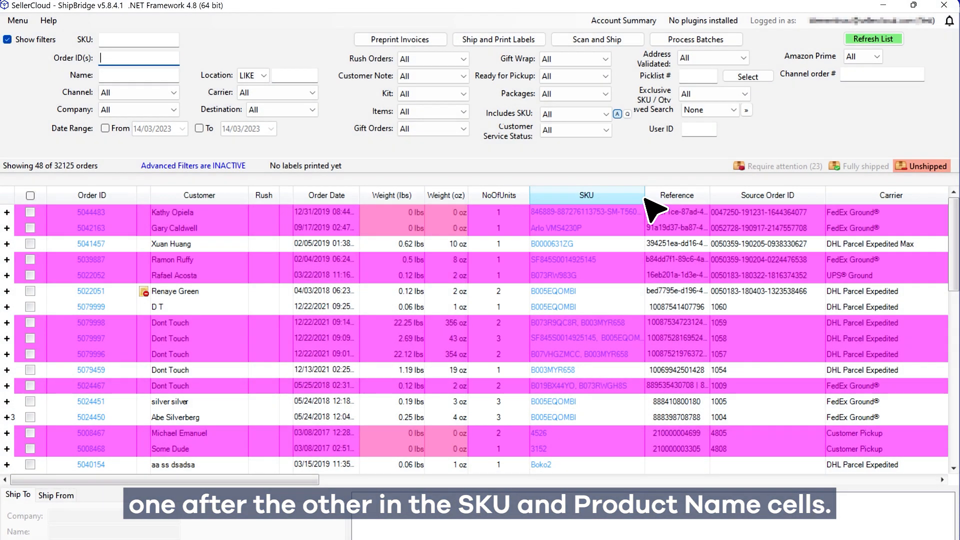
- Drag the SKU column wider so multi-item orders show their full comma-separated SKU list
left_click_drag(645, 199, 742, 206)
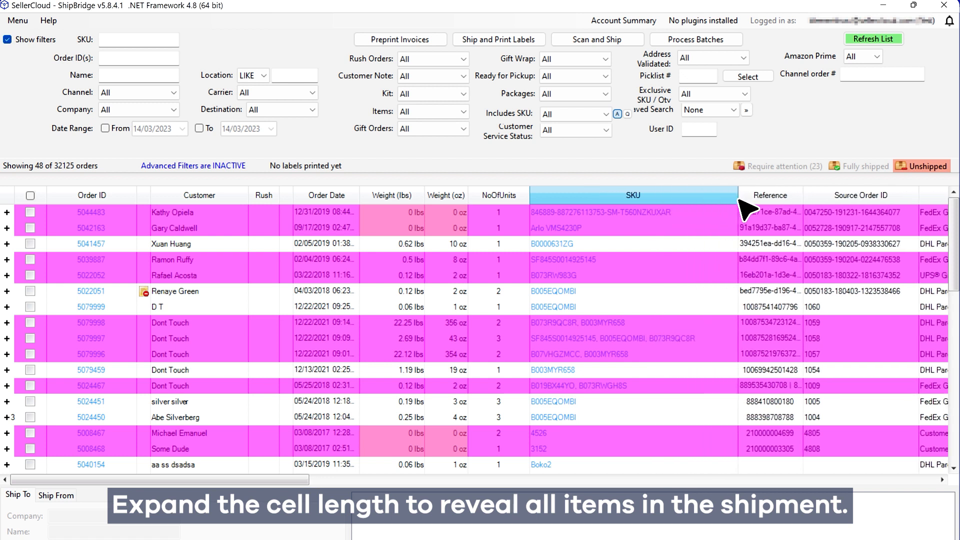
- Select order 5079997, then expand order 5024450 to show its three packages
left_click(709, 341)
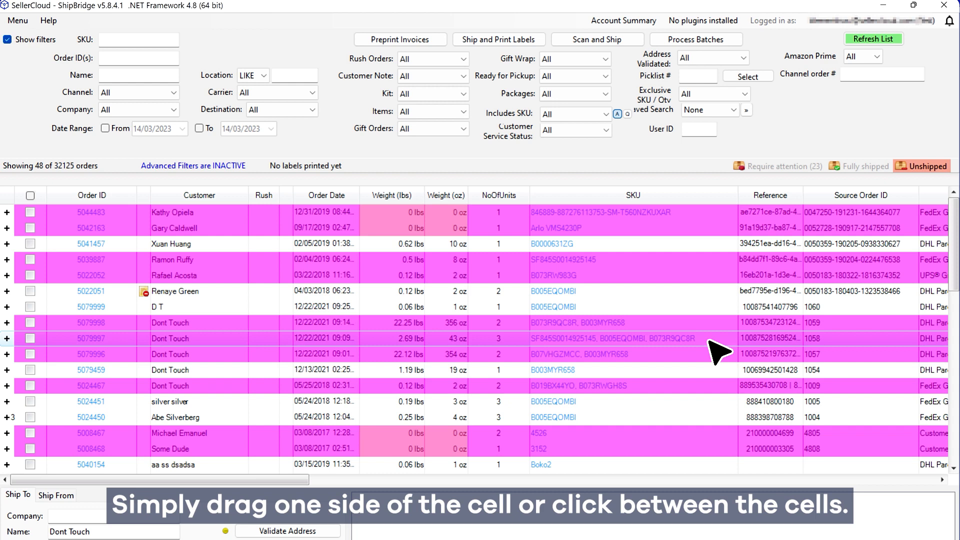
left_click(8, 418)
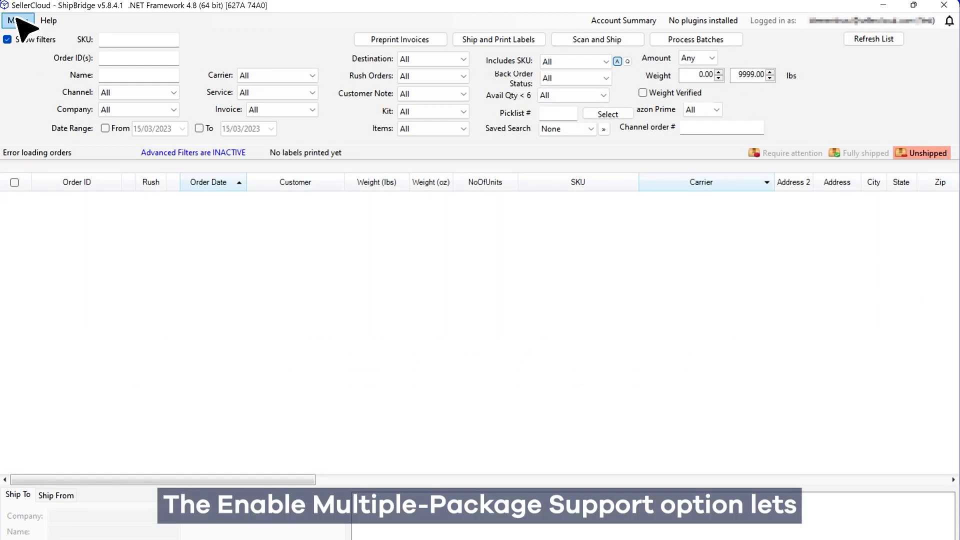
left_click(18, 21)
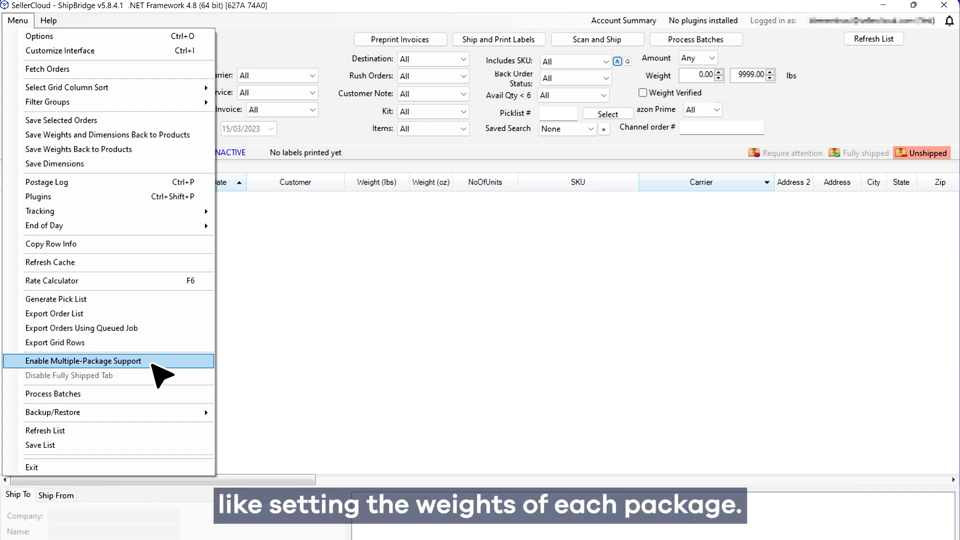
- Enable Multiple-Package Support, then open the Unshipped grid's column sort settings
left_click(153, 363)
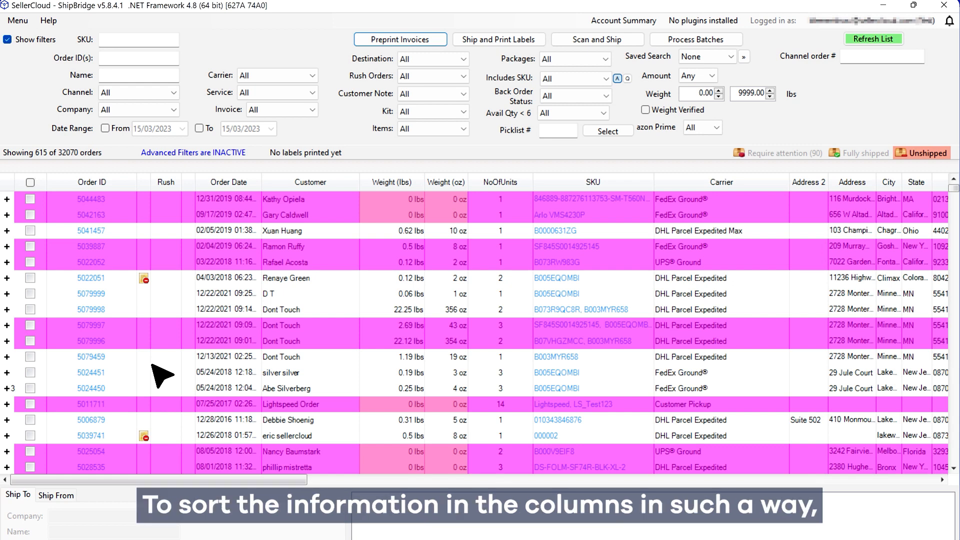
left_click(18, 22)
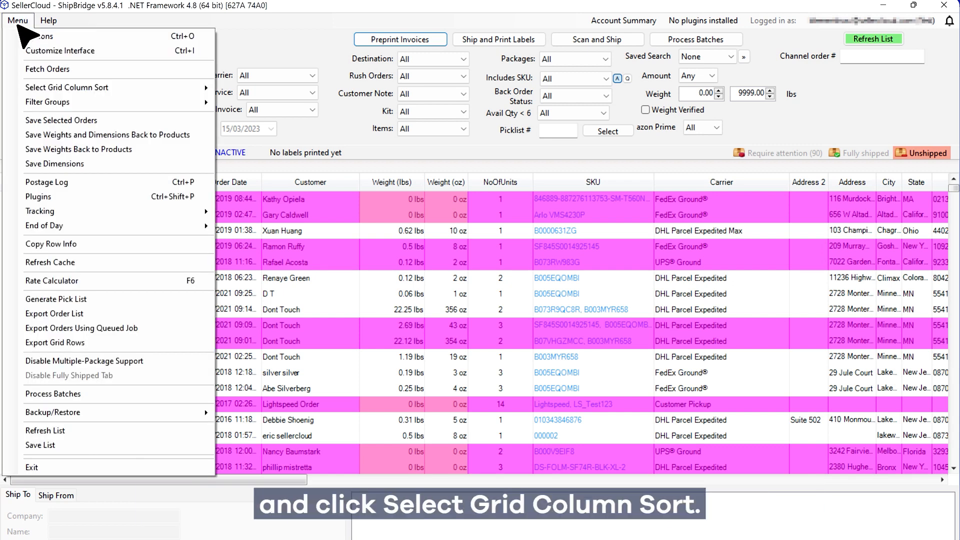
left_click(116, 89)
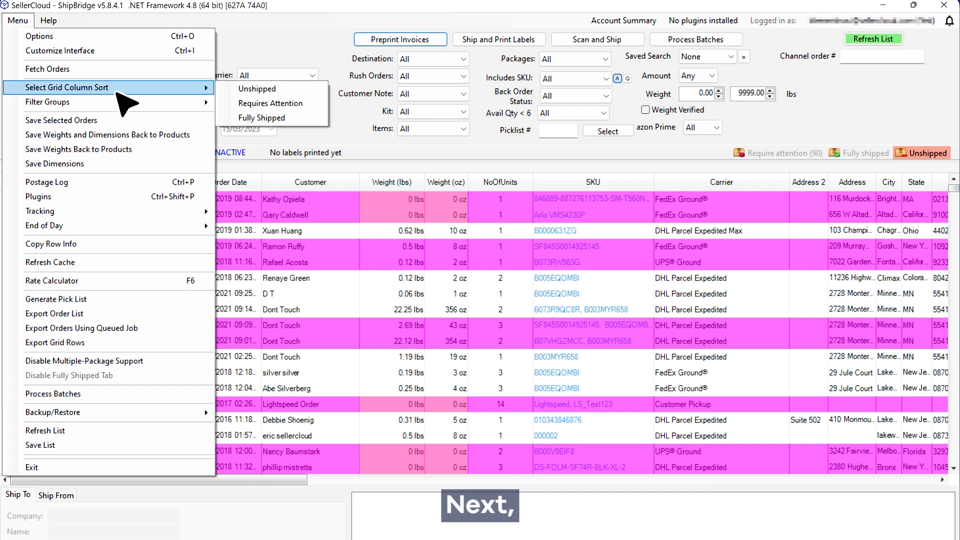
left_click(262, 90)
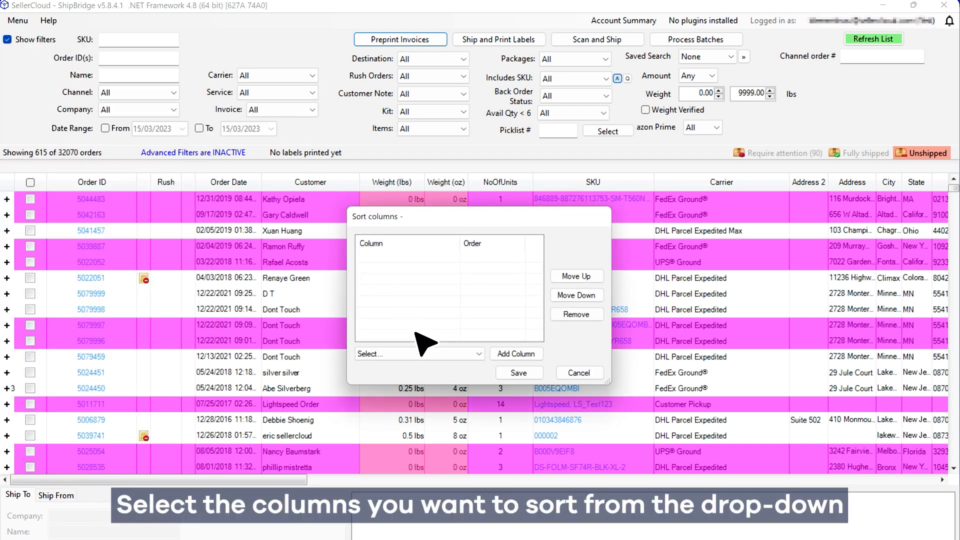
- Add Carrier as a sort column in descending order
left_click(431, 355)
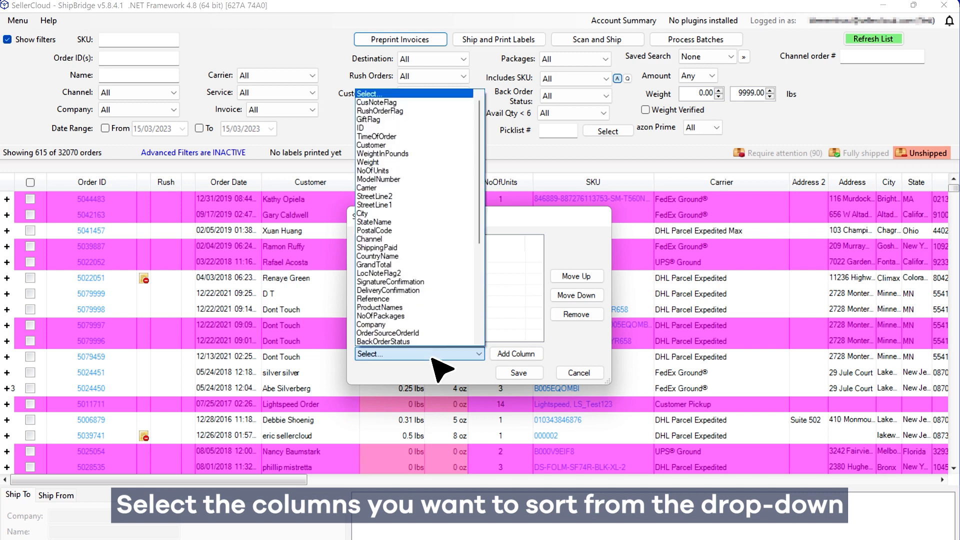
left_click(389, 188)
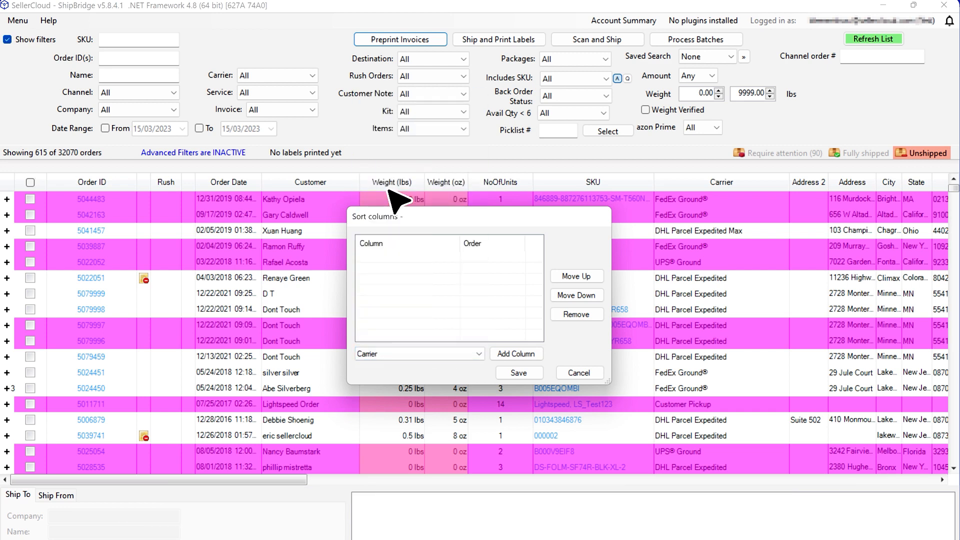
left_click(519, 355)
left_click(505, 258)
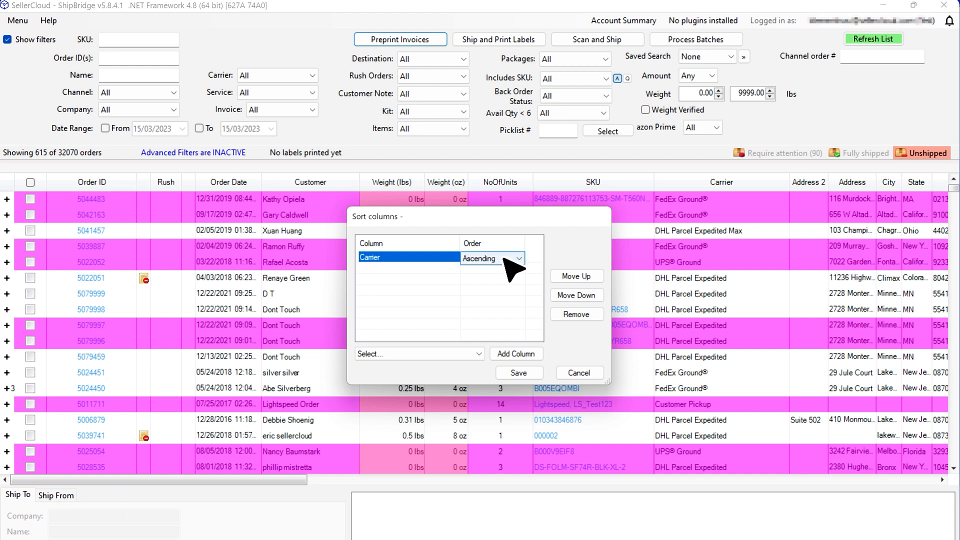
left_click(505, 258)
left_click(480, 278)
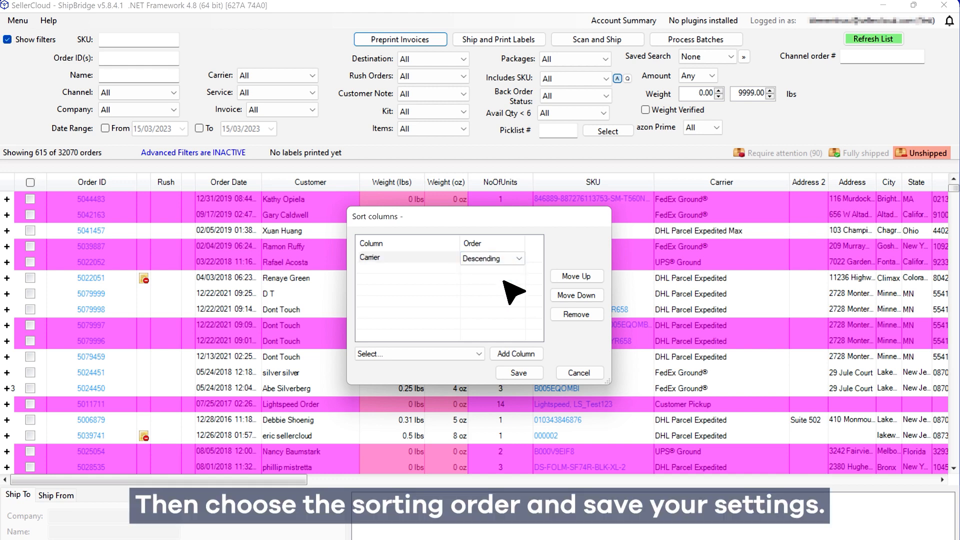
- Add TimeOfOrder, move it above Carrier, and save the sort
left_click(443, 354)
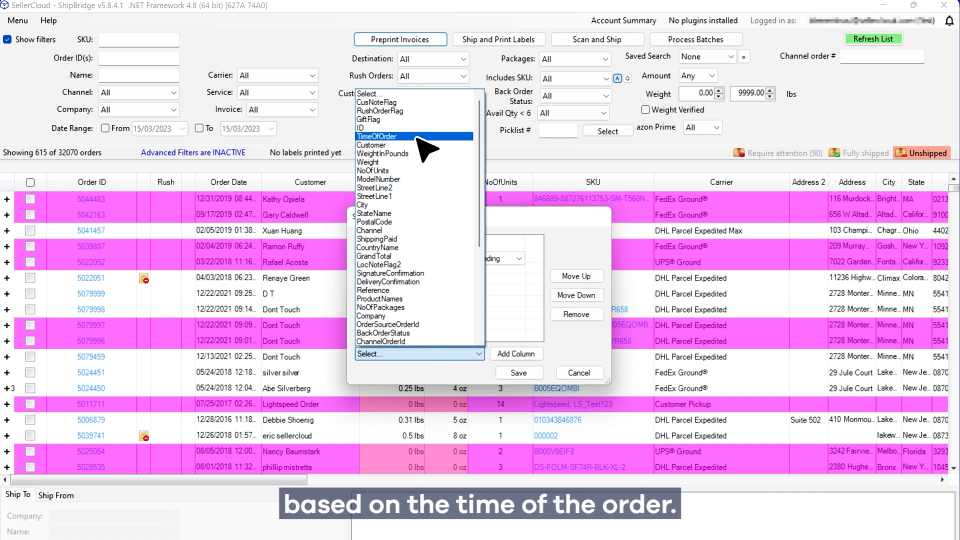
left_click(417, 138)
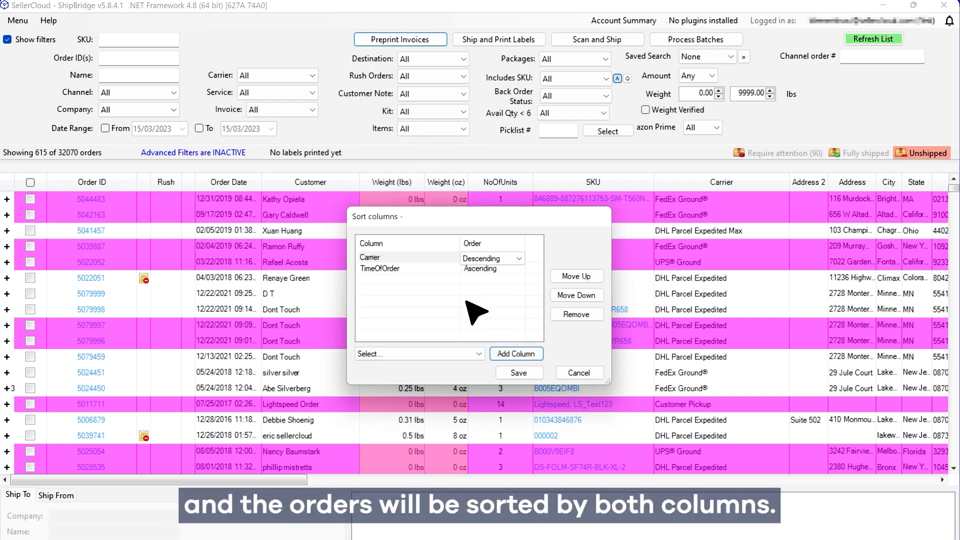
left_click(438, 269)
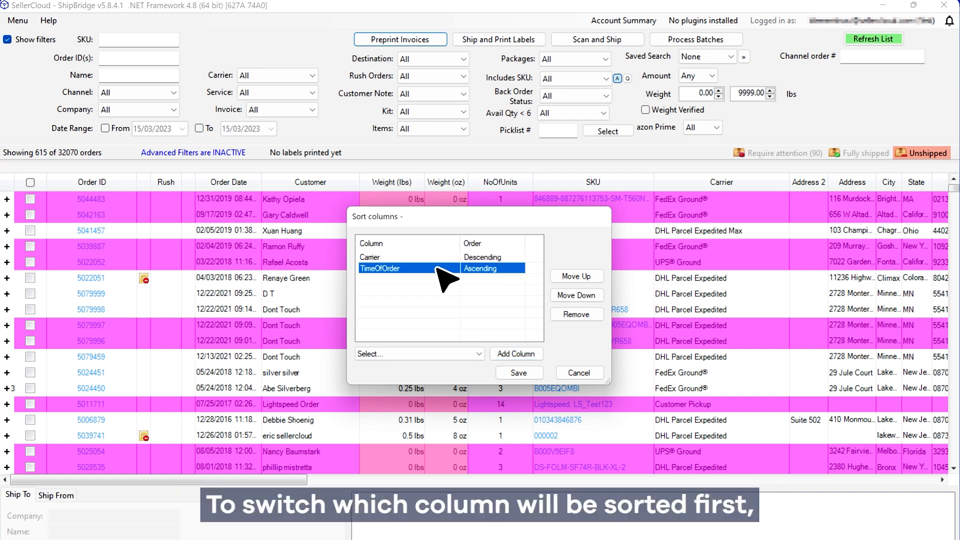
left_click(580, 278)
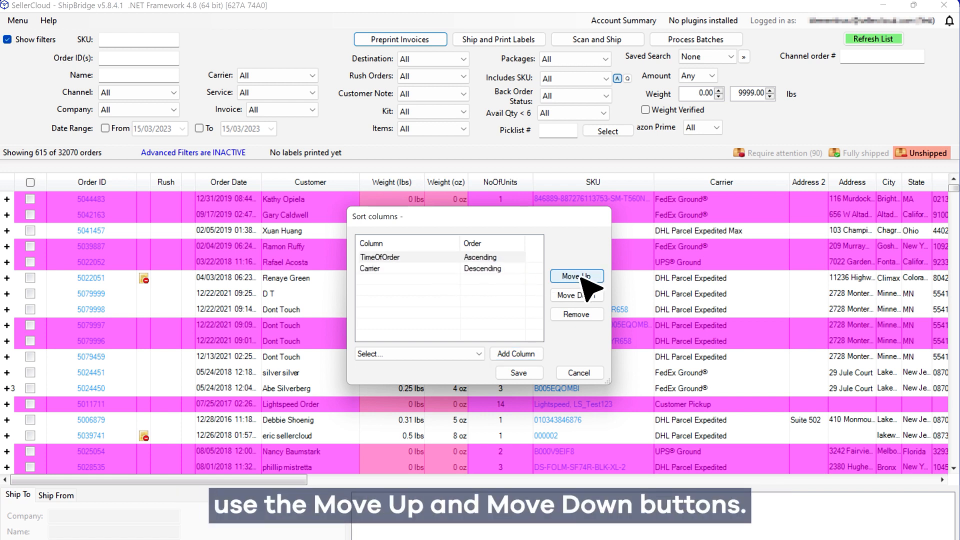
left_click(526, 373)
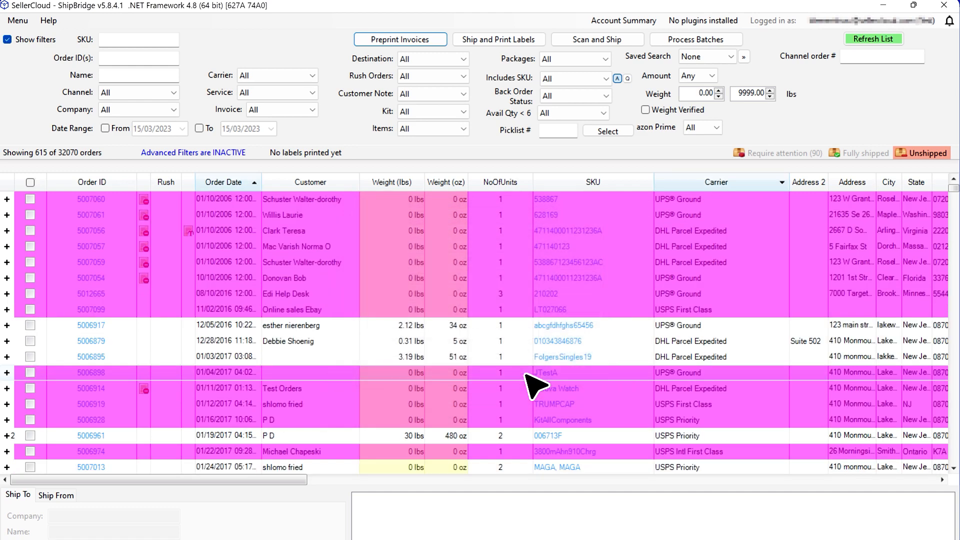
left_click(502, 389)
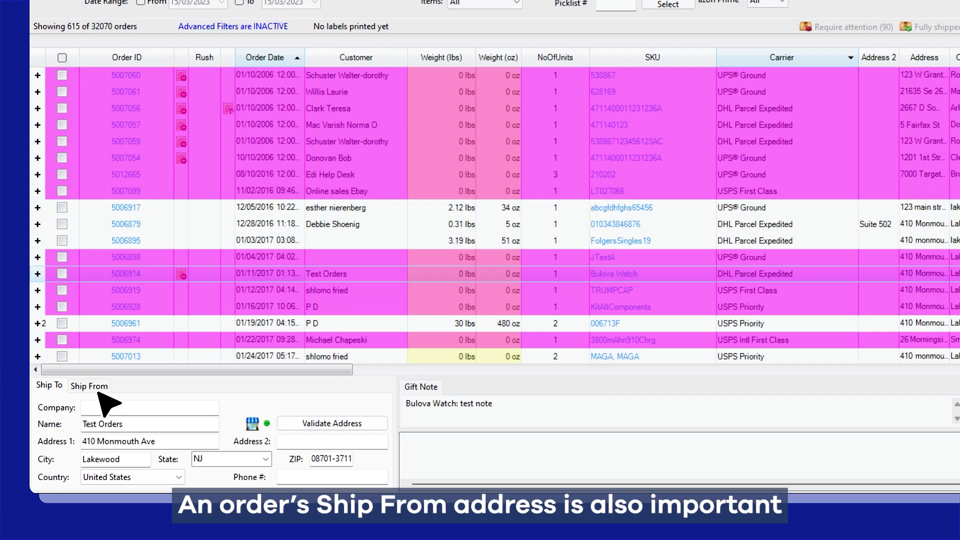
- Select an order so its Thirsty Tea ship-from address in Lakewood, NJ shows below the grid
left_click(97, 390)
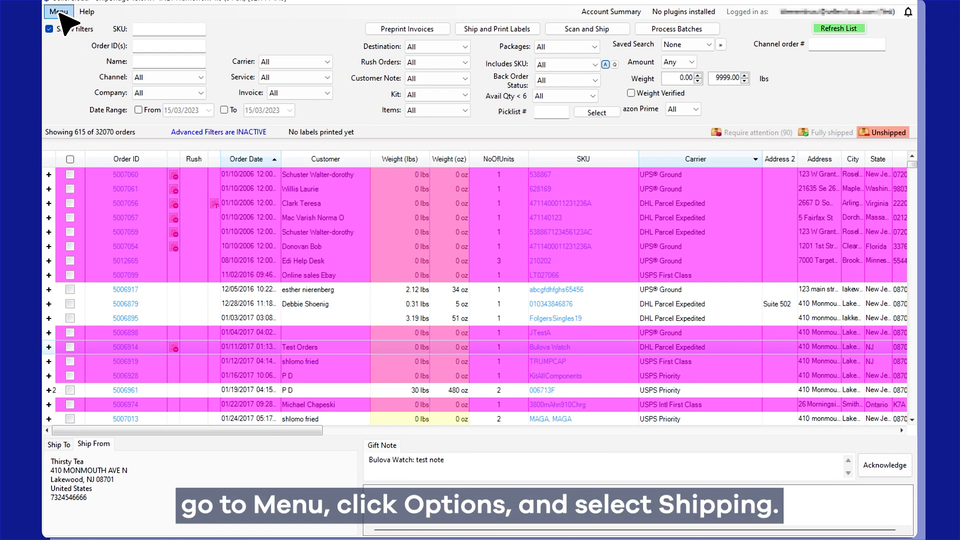
- Bring up the Shipping tab of ShipBridge's Menu > Options dialog
left_click(59, 12)
left_click(118, 27)
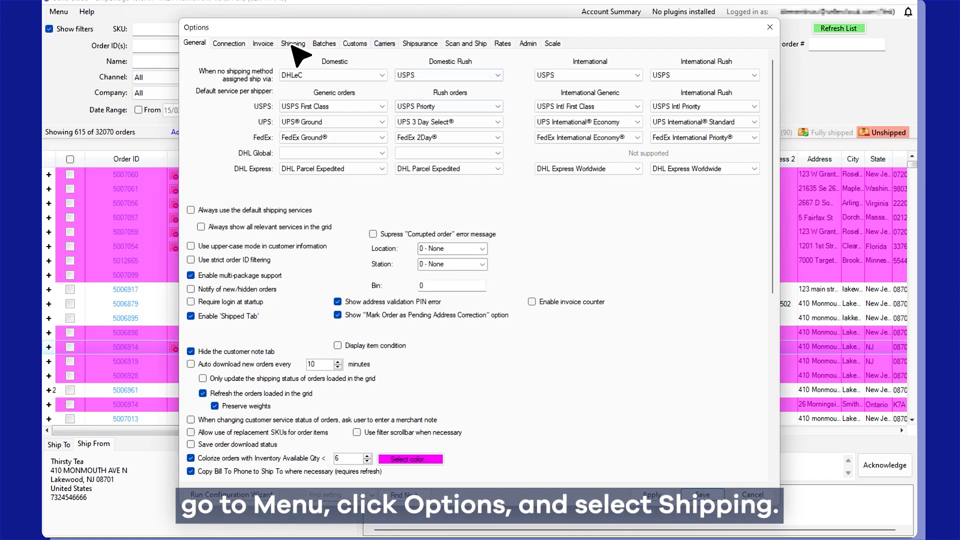
left_click(293, 44)
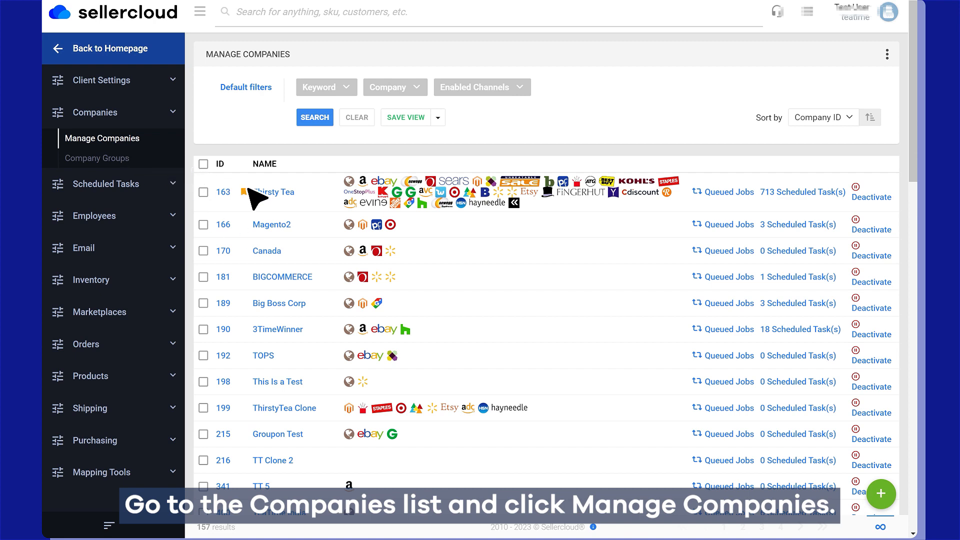
- Edit Thirsty Tea's company address, replacing City Red Bank with Lakewood, and save
left_click(275, 195)
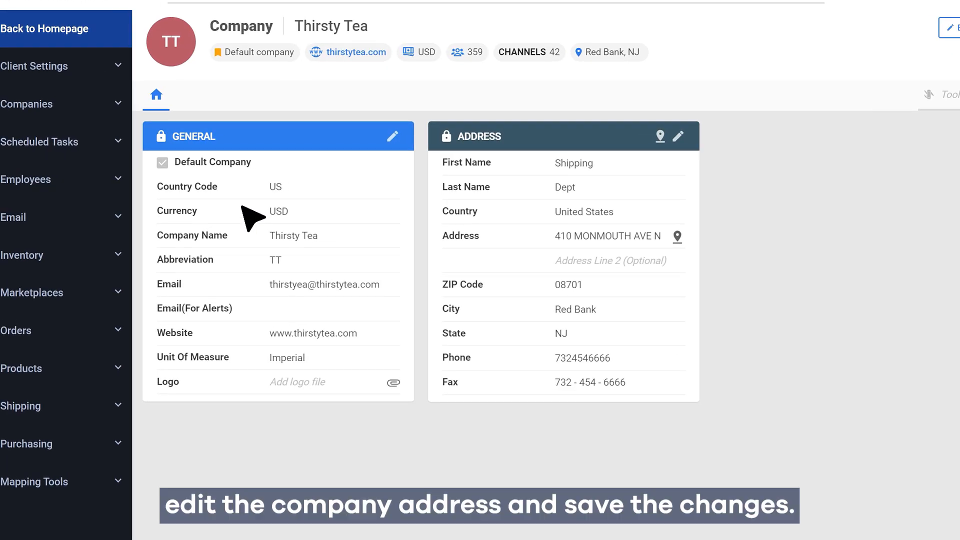
left_click(678, 136)
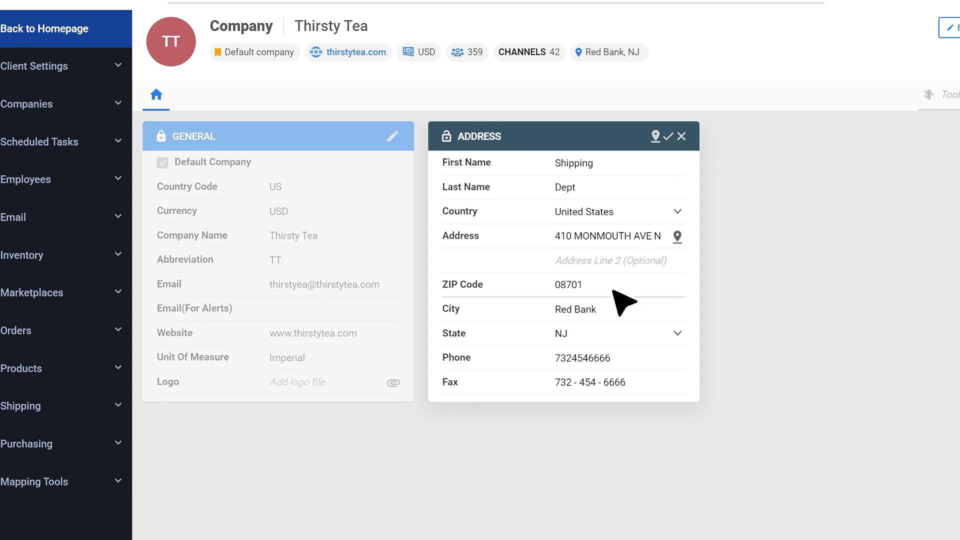
triple_click(621, 313)
type("Lakewood")
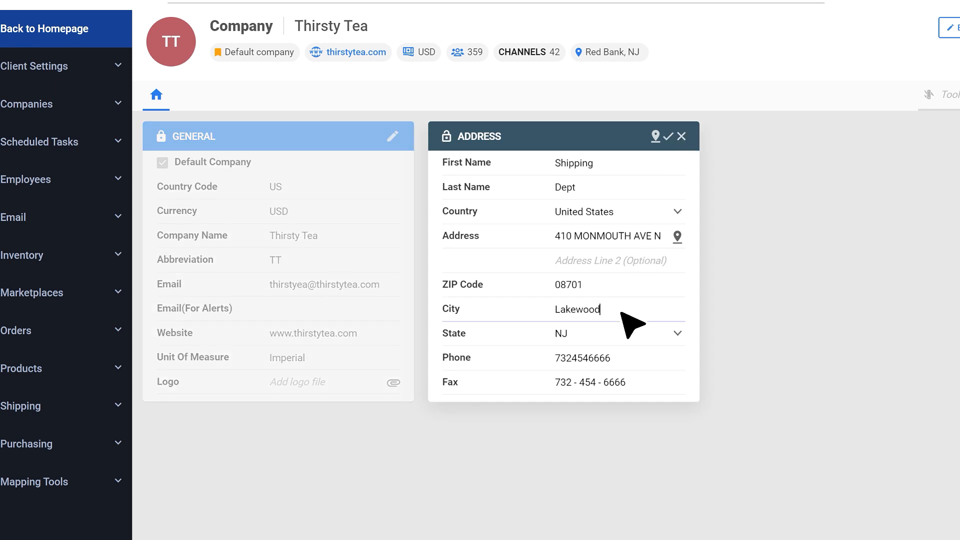
left_click(669, 136)
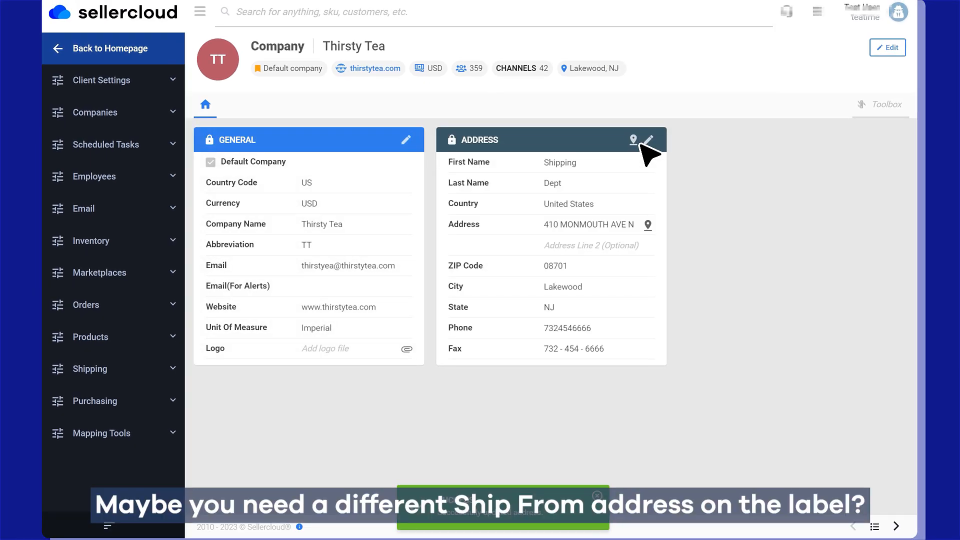
- Find Channel Company Profile with a 'Company' search and load its Walmart Marketplace channel
left_click(882, 107)
type("Company")
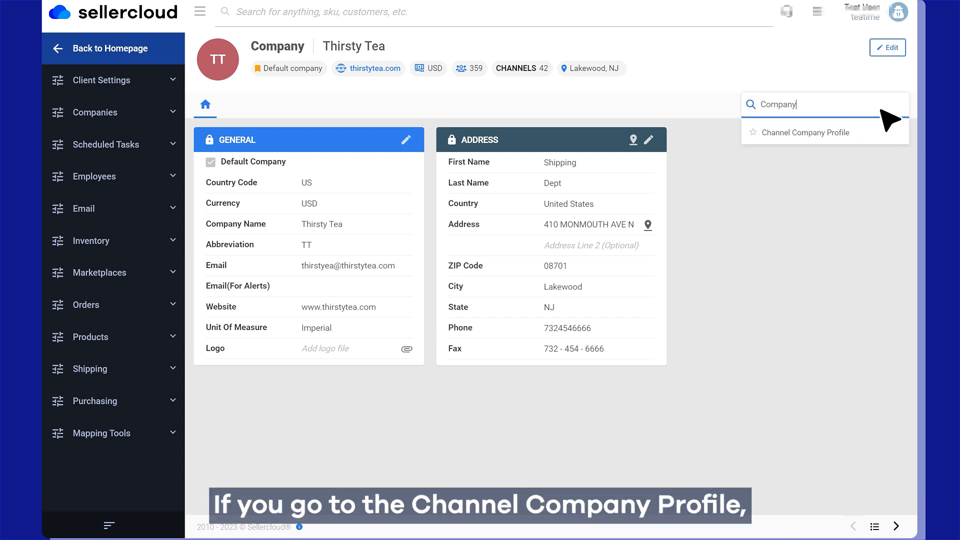
left_click(861, 136)
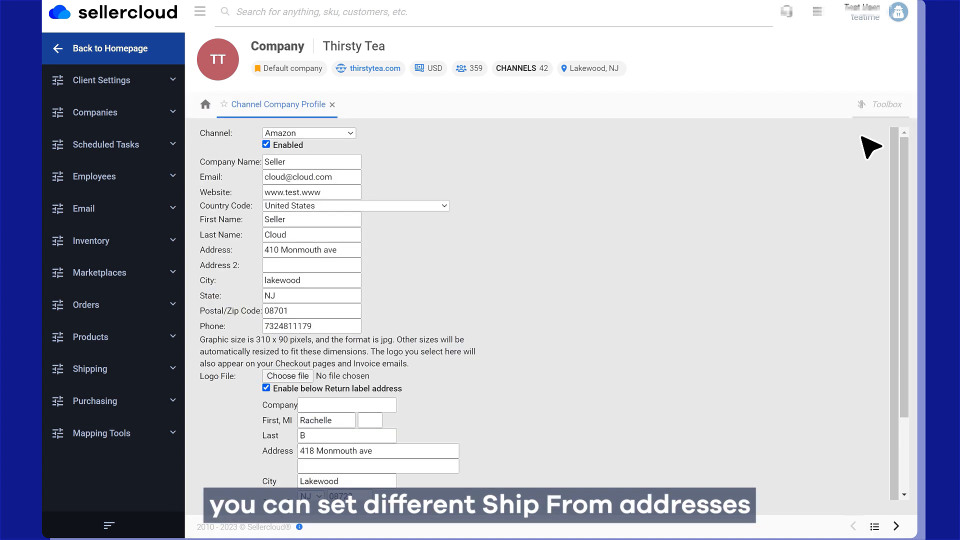
left_click(332, 134)
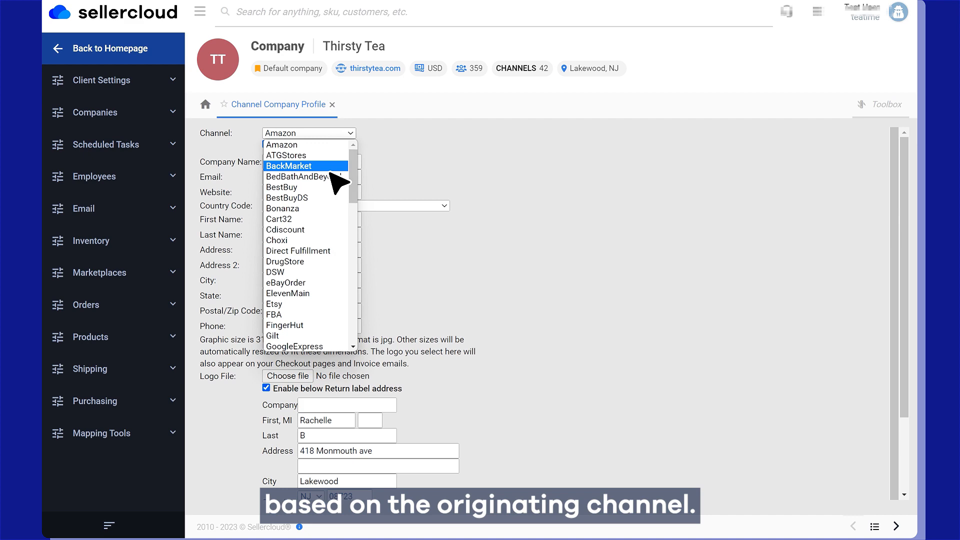
scroll(332, 225, "down", 15)
left_click(330, 283)
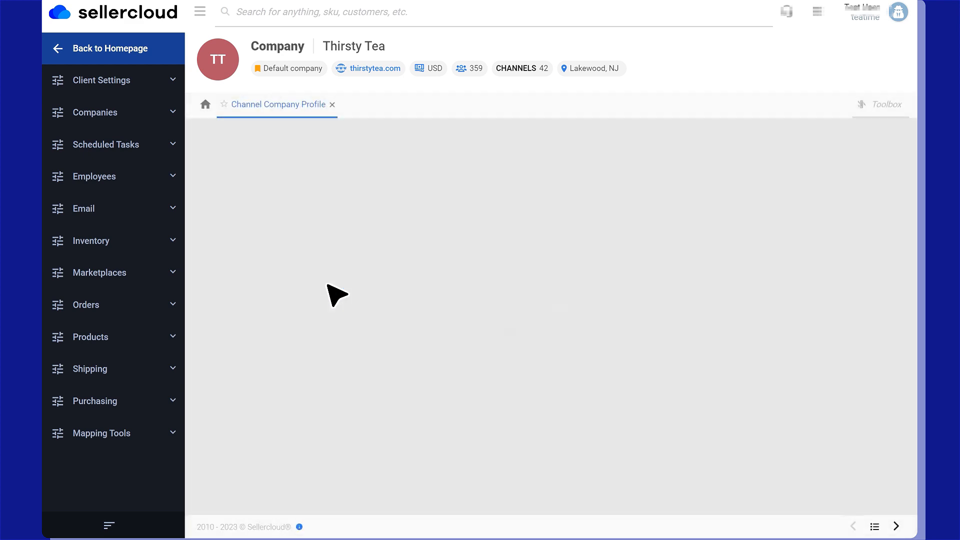
scroll(470, 420, "down", 2)
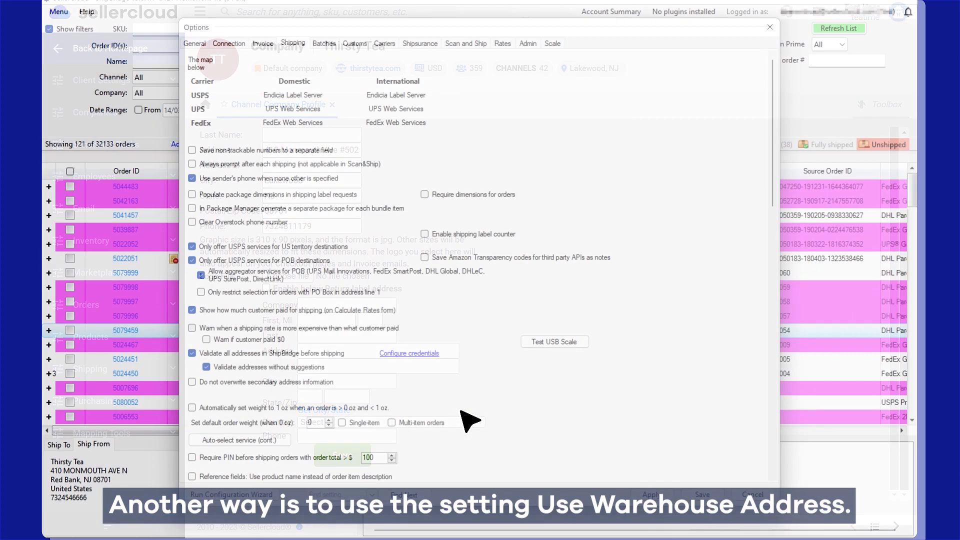
- Scroll the Shipping options down to the Use Warehouse Address setting
scroll(509, 310, "down", 20)
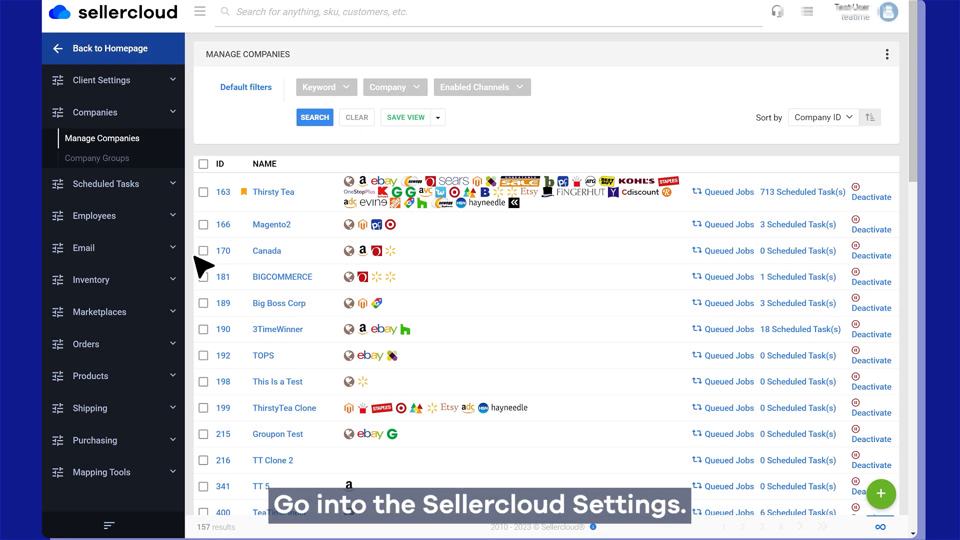
- Edit the Default Warehouse address under Inventory > Manage Warehouses, then open ShipBridge's ErrorLog.txt via Help
left_click(151, 291)
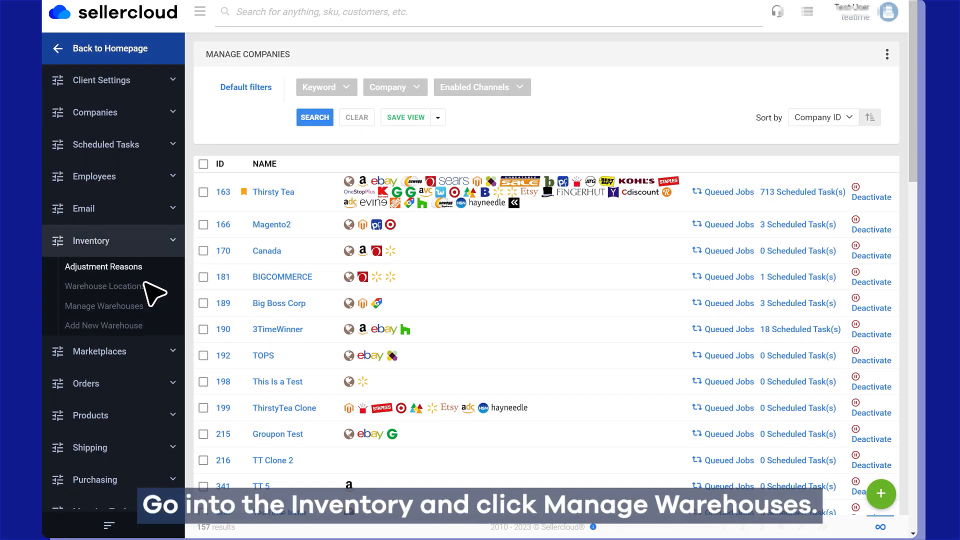
left_click(132, 309)
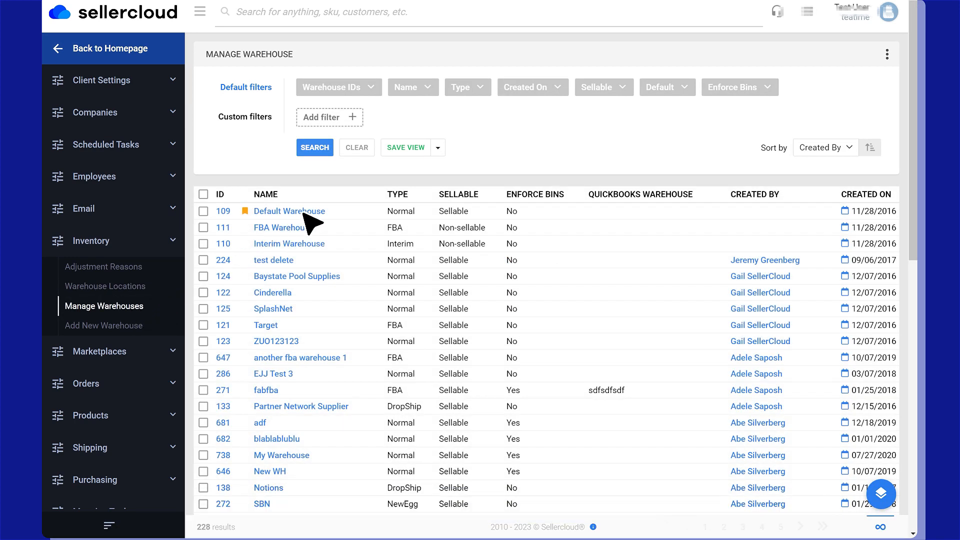
left_click(311, 221)
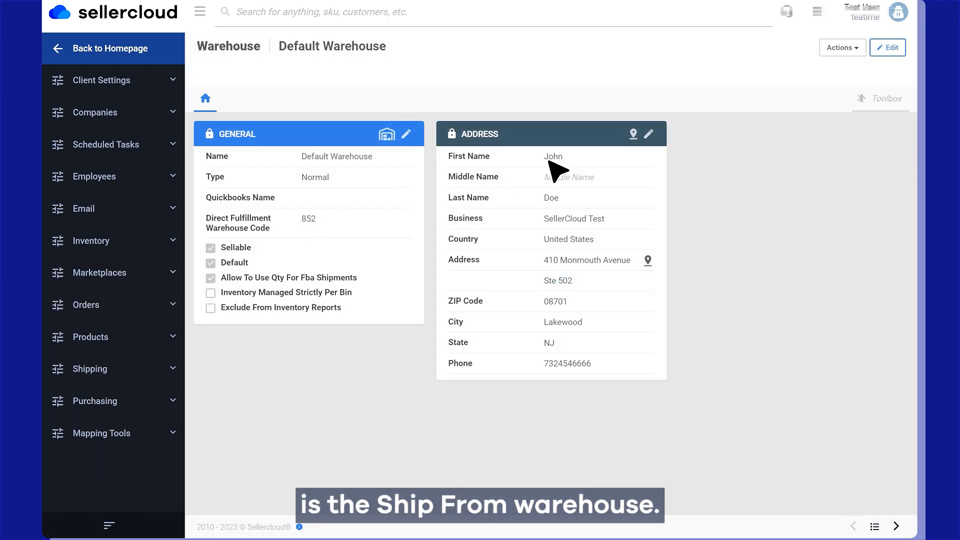
left_click(649, 136)
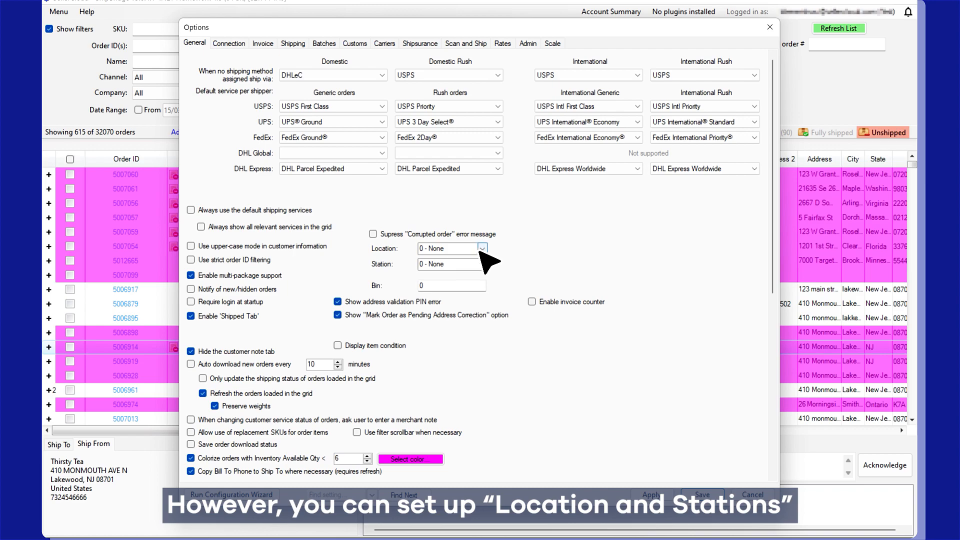
left_click(482, 248)
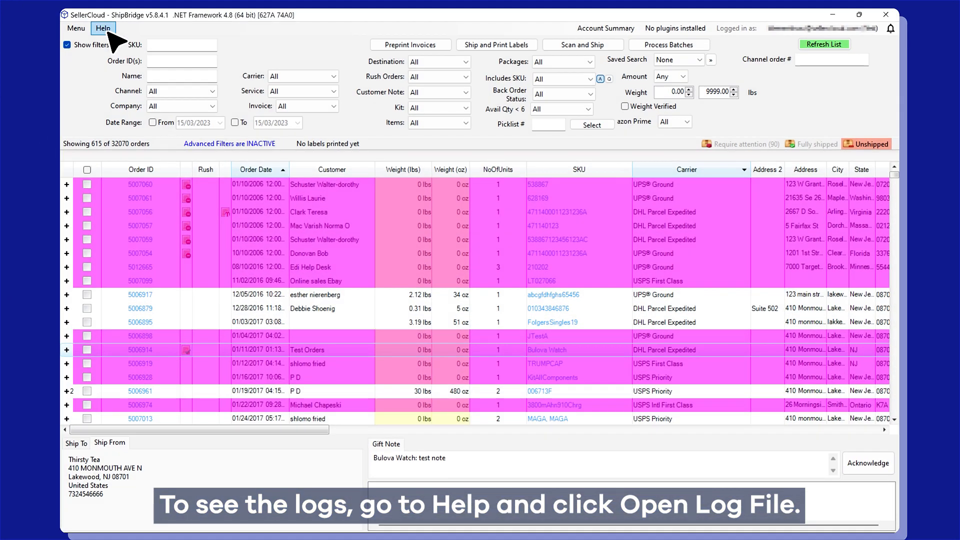
left_click(106, 30)
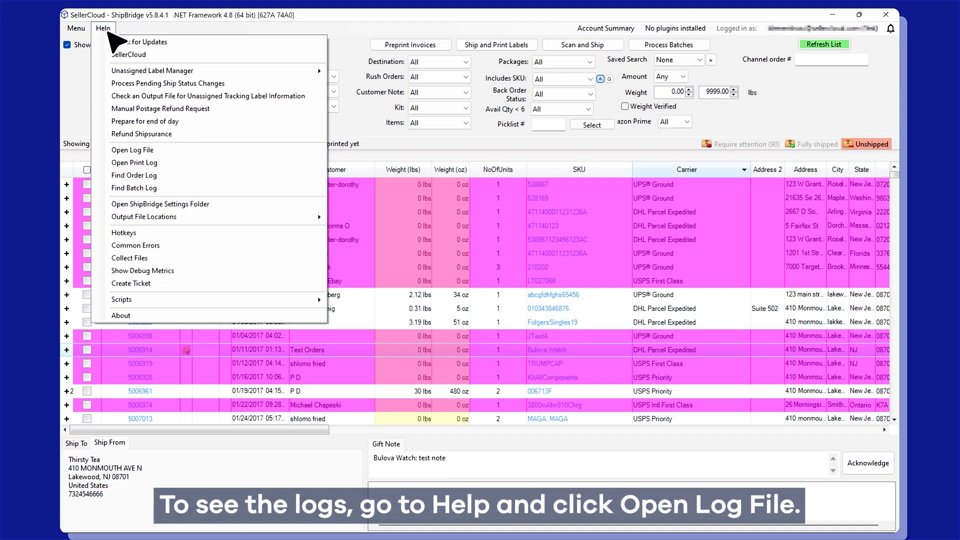
left_click(195, 151)
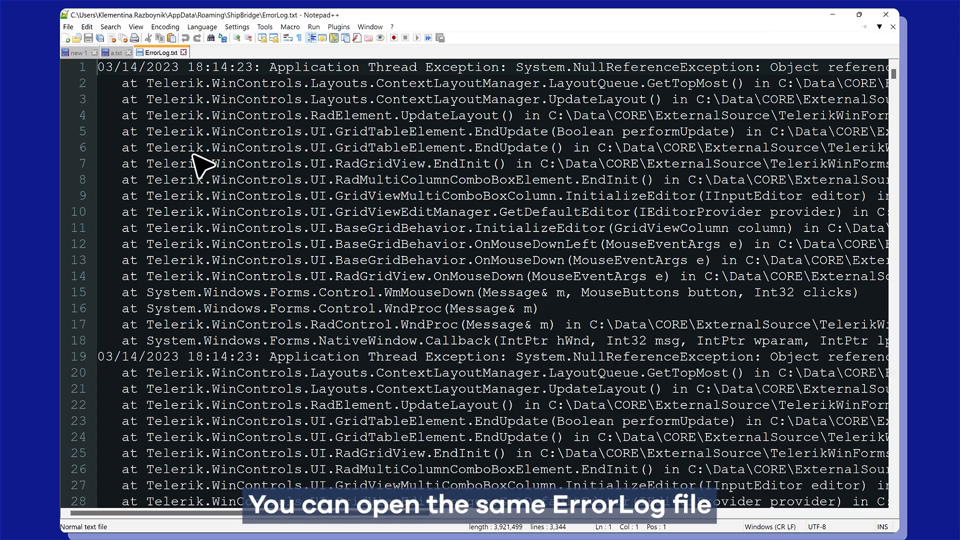
- Close ErrorLog.txt in Notepad++ to get back to the ShipBridge orders grid
left_click(886, 14)
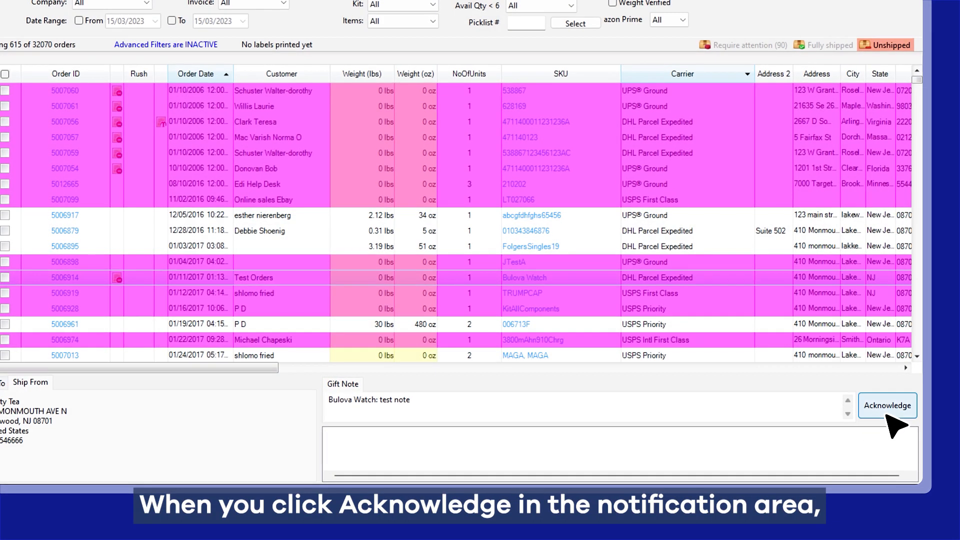
- Acknowledge the 'Bulova Watch: test note' gift note and bring up ShipBridge's Menu dropdown
left_click(888, 413)
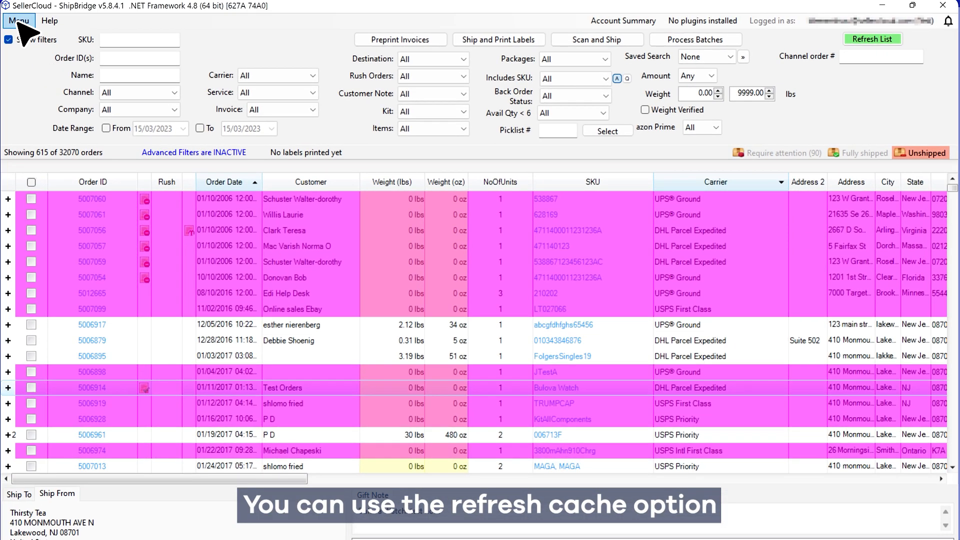
left_click(18, 23)
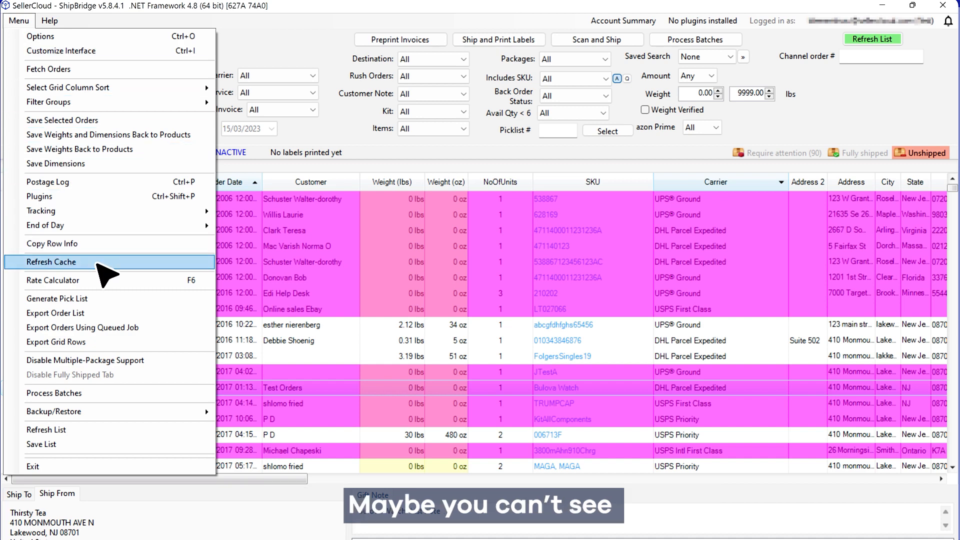
- Refresh ShipBridge's cache and dismiss the 'Successfully cleared cache' confirmation
left_click(55, 262)
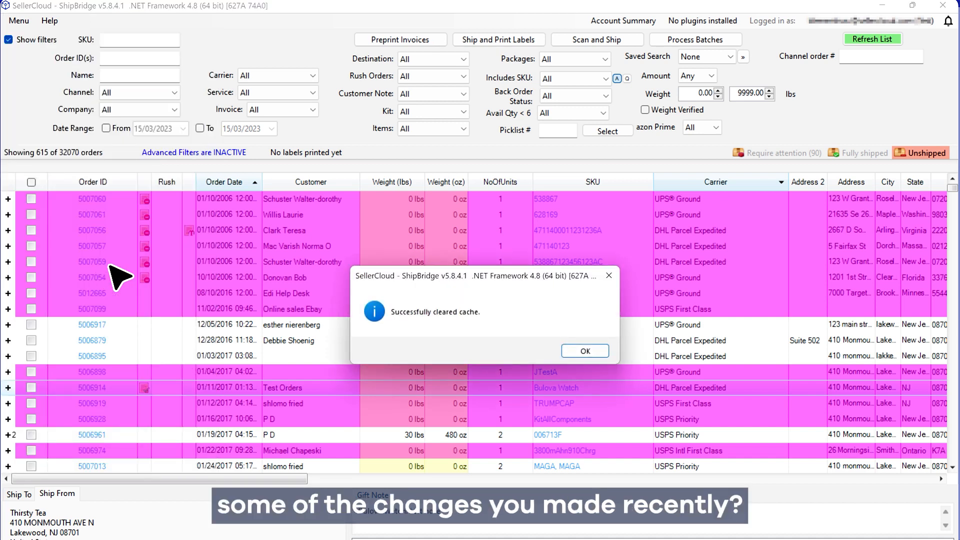
left_click(584, 350)
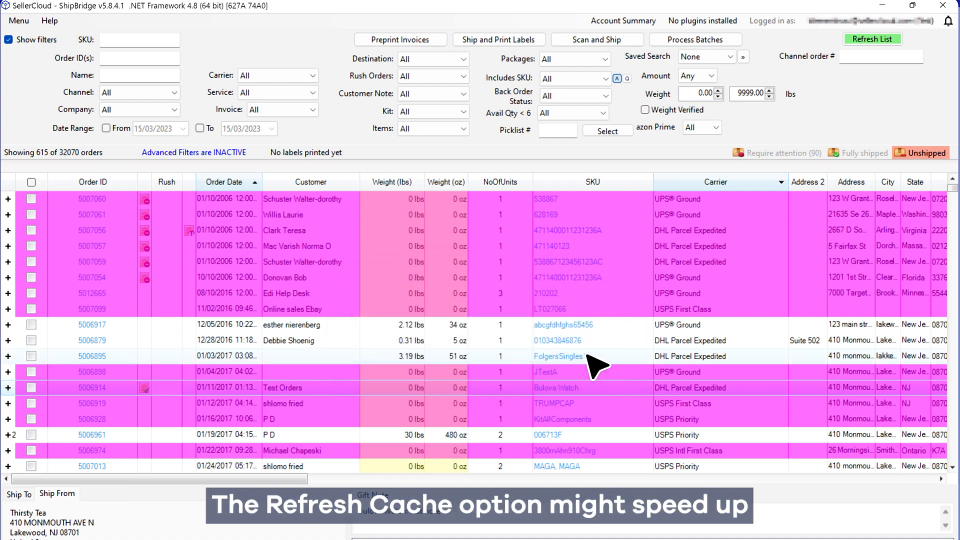